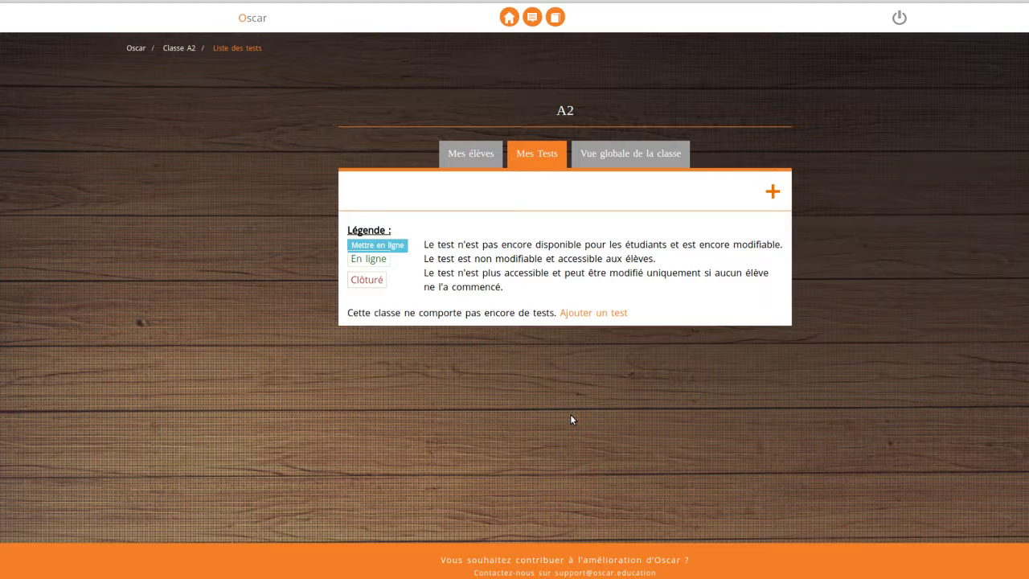
- Start a new test for class A2 using the "Encoder un test à imprimer" free evaluation type
{"action": "left_click", "coordinate": [775, 227]}
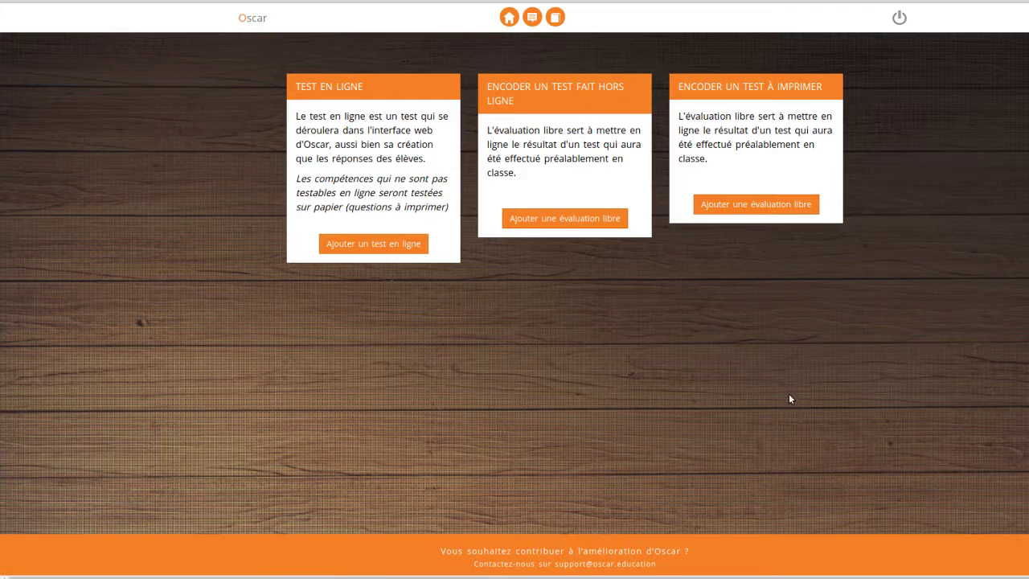
{"action": "left_click_drag", "start_coordinate": [680, 125], "coordinate": [830, 136]}
{"action": "left_click", "coordinate": [867, 284]}
{"action": "left_click", "coordinate": [735, 206]}
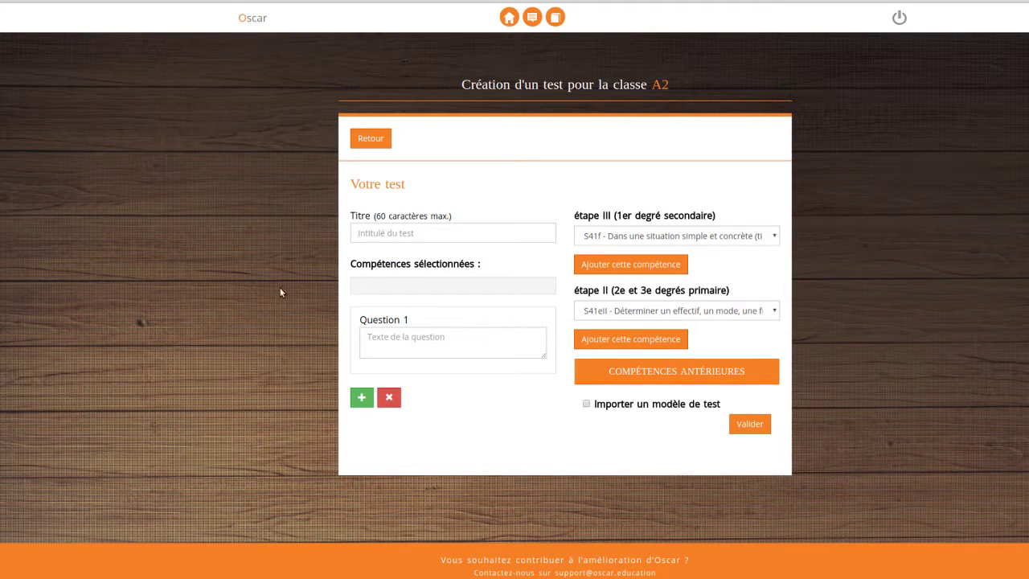
- Title the test "title test" and add the étape III competence S41f
{"action": "left_click", "coordinate": [411, 240]}
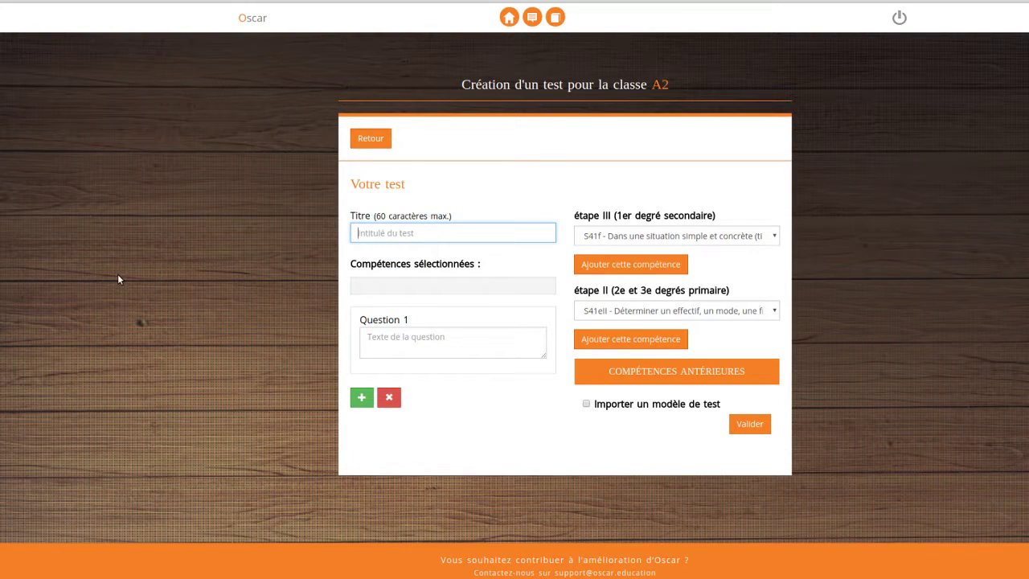
{"action": "type", "text": "title test"}
{"action": "left_click", "coordinate": [630, 264]}
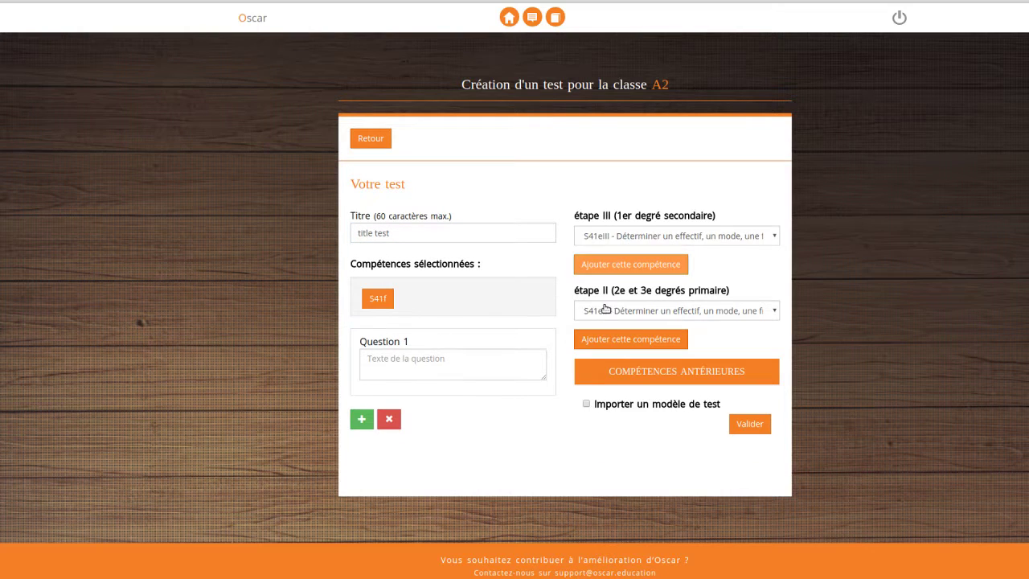
- Add four more question blocks, Question 2 through Question 5, to the test
{"action": "left_click", "coordinate": [357, 418]}
{"action": "scroll", "coordinate": [324, 458], "scroll_direction": "down", "scroll_amount": 1}
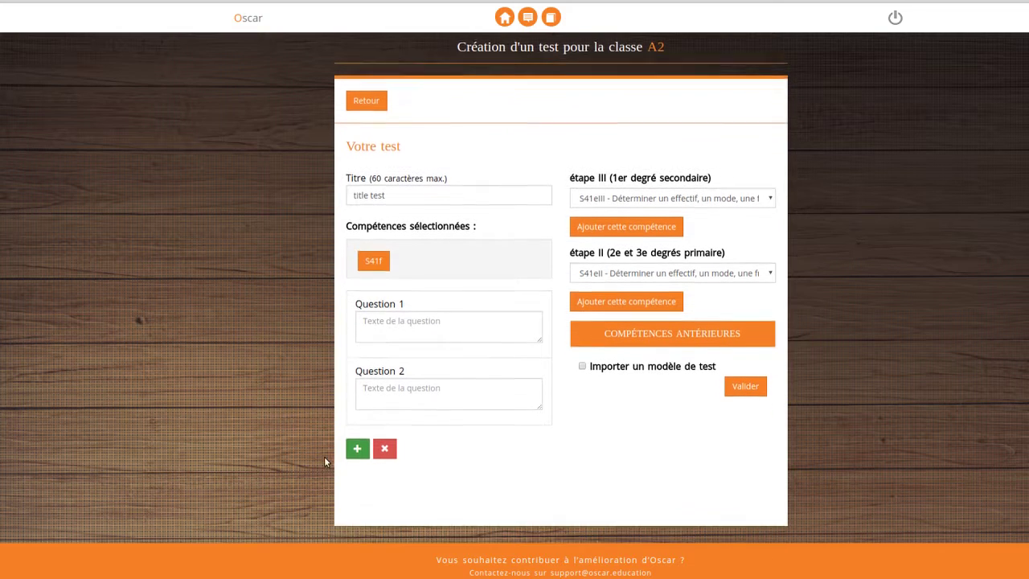
{"action": "left_click", "coordinate": [358, 447]}
{"action": "scroll", "coordinate": [324, 494], "scroll_direction": "down", "scroll_amount": 1}
{"action": "left_click", "coordinate": [357, 448]}
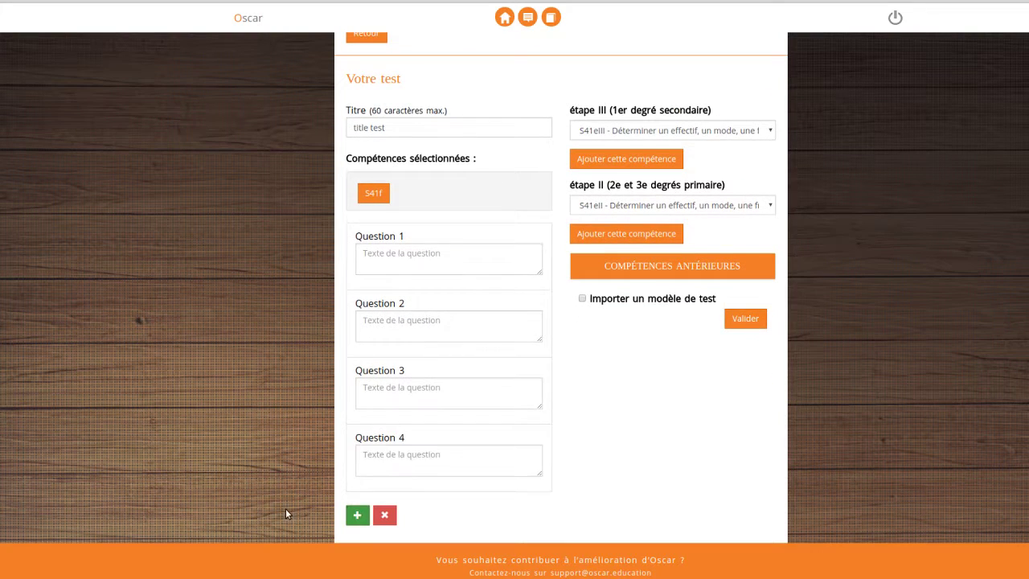
{"action": "scroll", "coordinate": [322, 515], "scroll_direction": "down", "scroll_amount": 1}
{"action": "left_click", "coordinate": [358, 448]}
- Fill in the texts of Questions 1 to 5 with 1, 2, 3, 4 and 5 respectively
{"action": "left_click", "coordinate": [443, 198]}
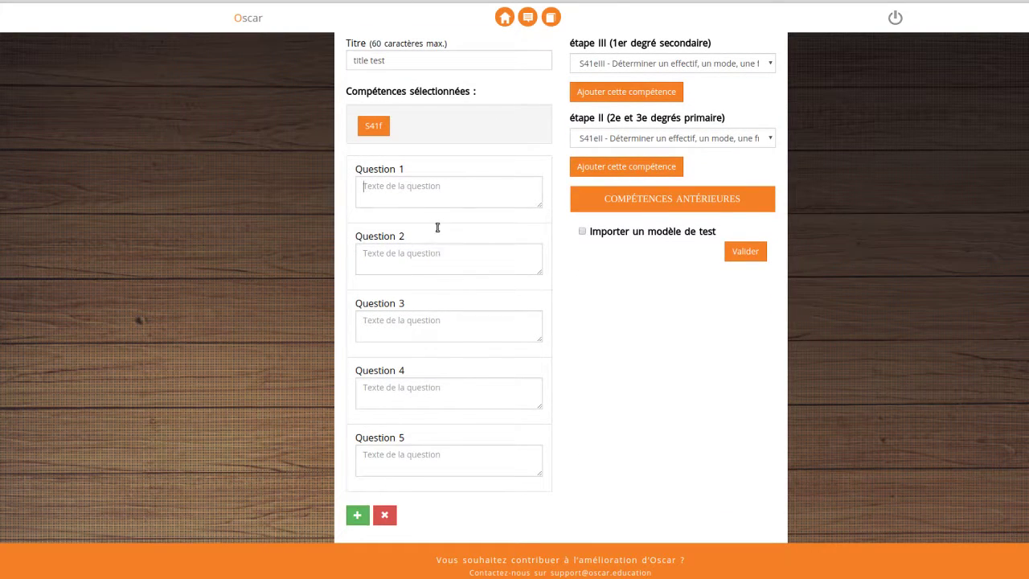
{"action": "type", "text": "1"}
{"action": "key", "text": "Tab"}
{"action": "type", "text": "2"}
{"action": "key", "text": "Tab"}
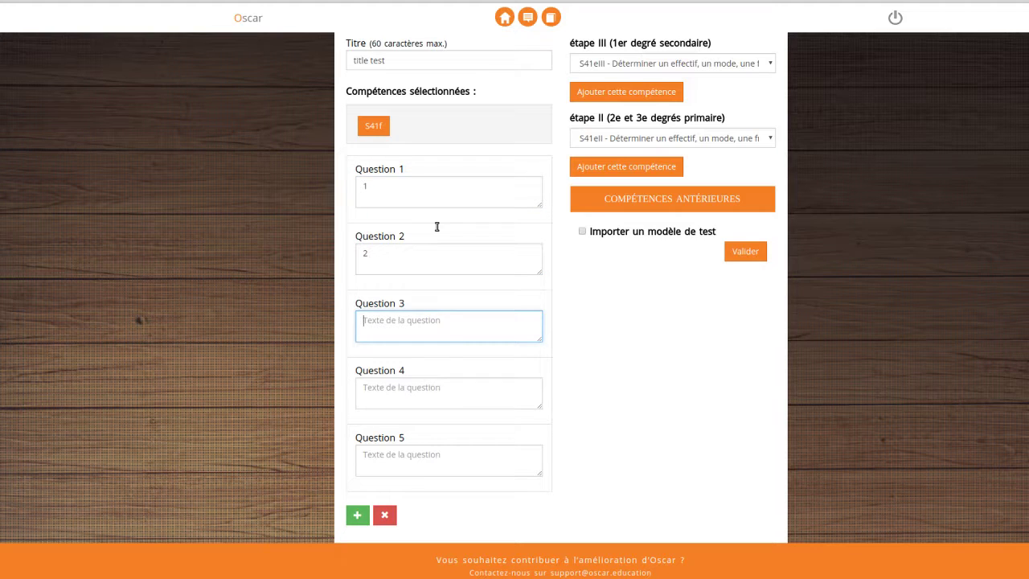
{"action": "type", "text": "3"}
{"action": "key", "text": "Tab"}
{"action": "type", "text": "4"}
{"action": "key", "text": "Tab"}
{"action": "type", "text": "5"}
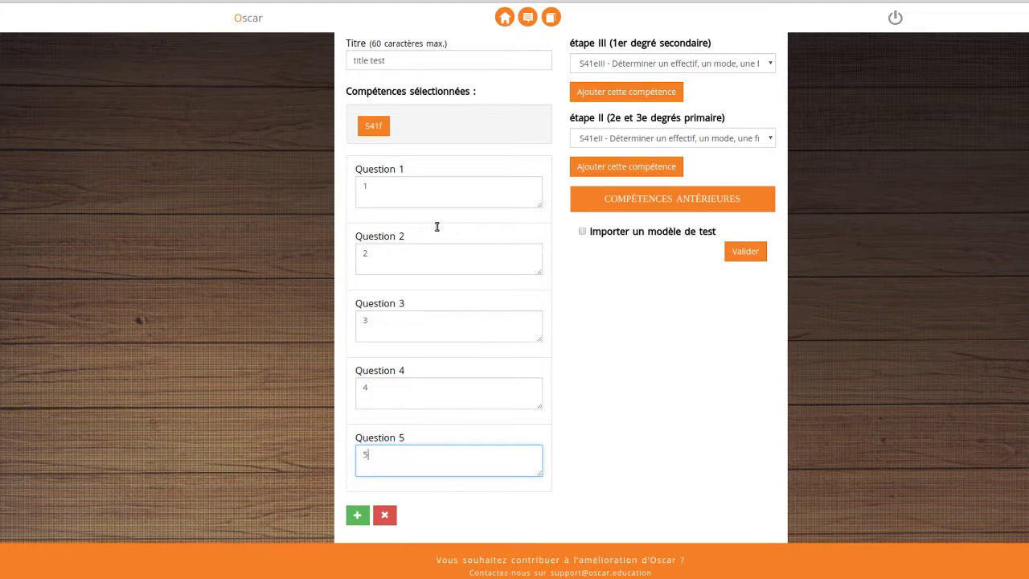
- Enable "Importer un modèle de test", validate the test and import the scanned model copy
{"action": "left_click", "coordinate": [640, 428]}
{"action": "scroll", "coordinate": [641, 428], "scroll_direction": "up", "scroll_amount": 2}
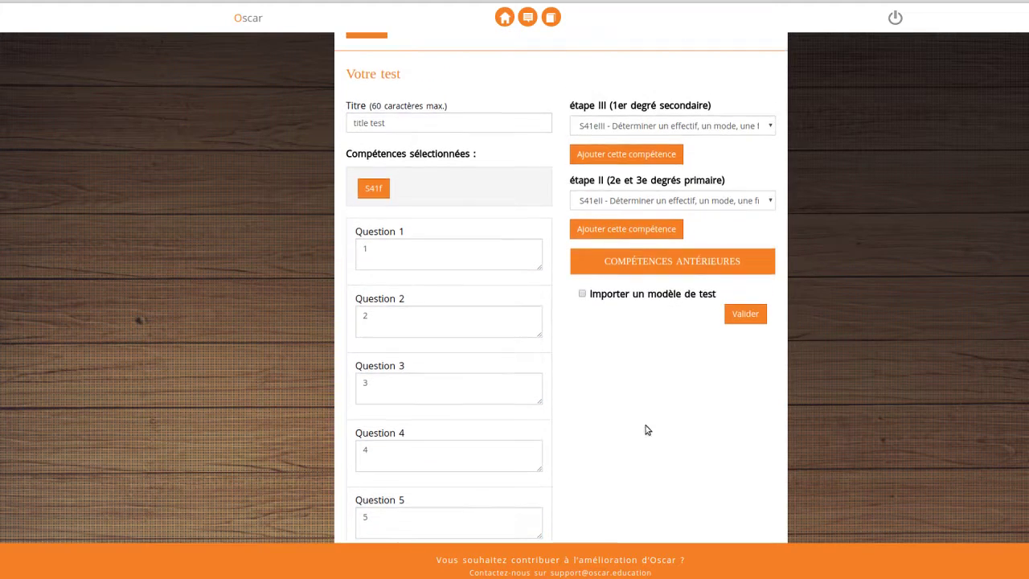
{"action": "left_click", "coordinate": [582, 293]}
{"action": "left_click", "coordinate": [748, 355]}
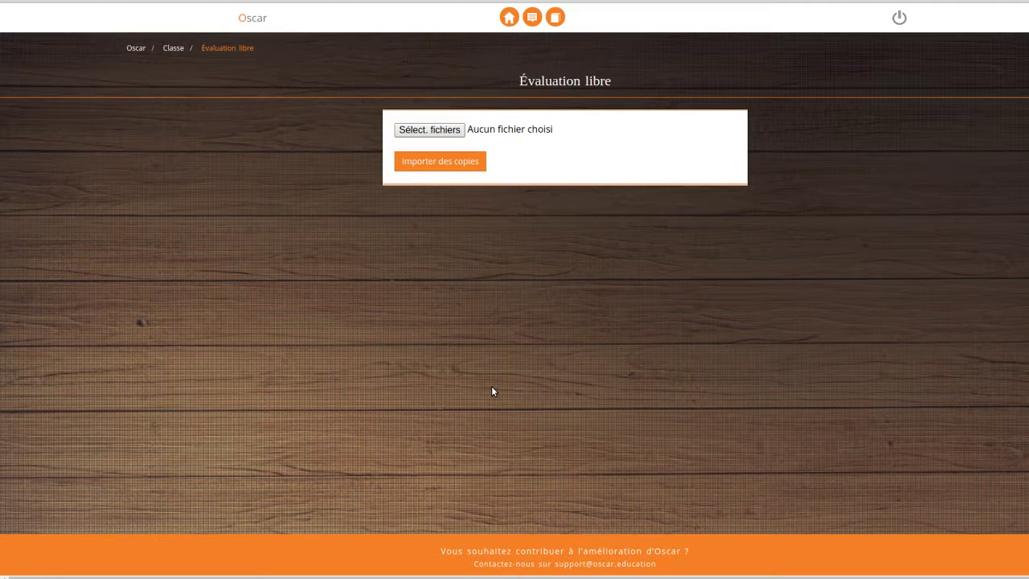
{"action": "left_click", "coordinate": [449, 163]}
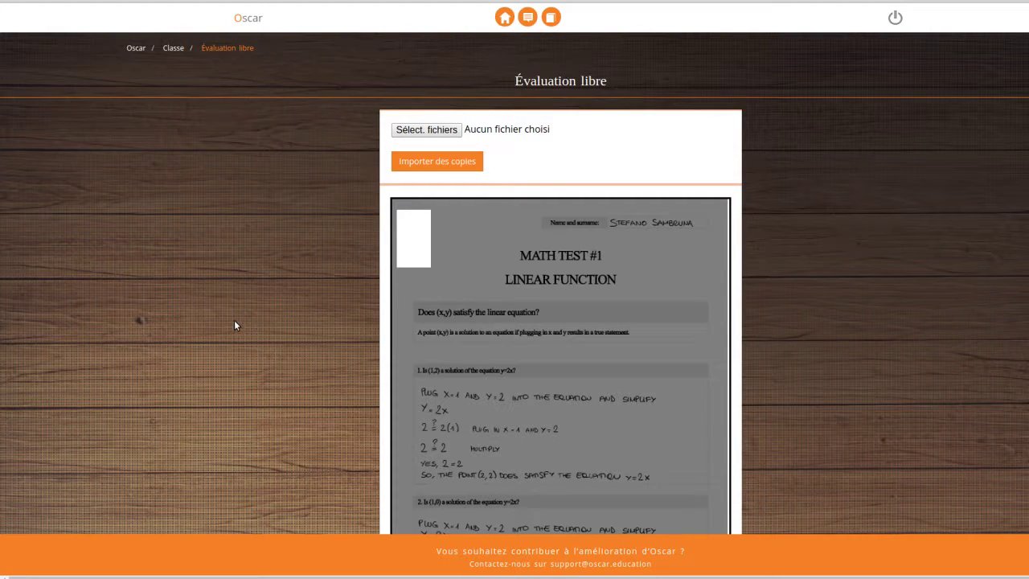
- Mark the student name field and the answer areas of questions 1 and 2 on page 1 of the scanned test
{"action": "scroll", "coordinate": [237, 316], "scroll_direction": "down", "scroll_amount": 3}
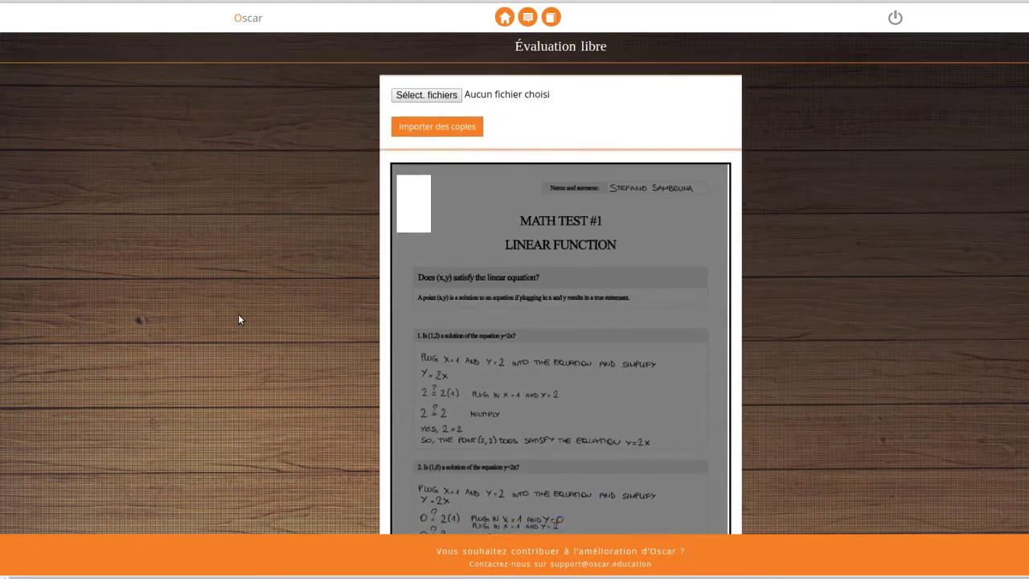
{"action": "scroll", "coordinate": [243, 311], "scroll_direction": "down", "scroll_amount": 1}
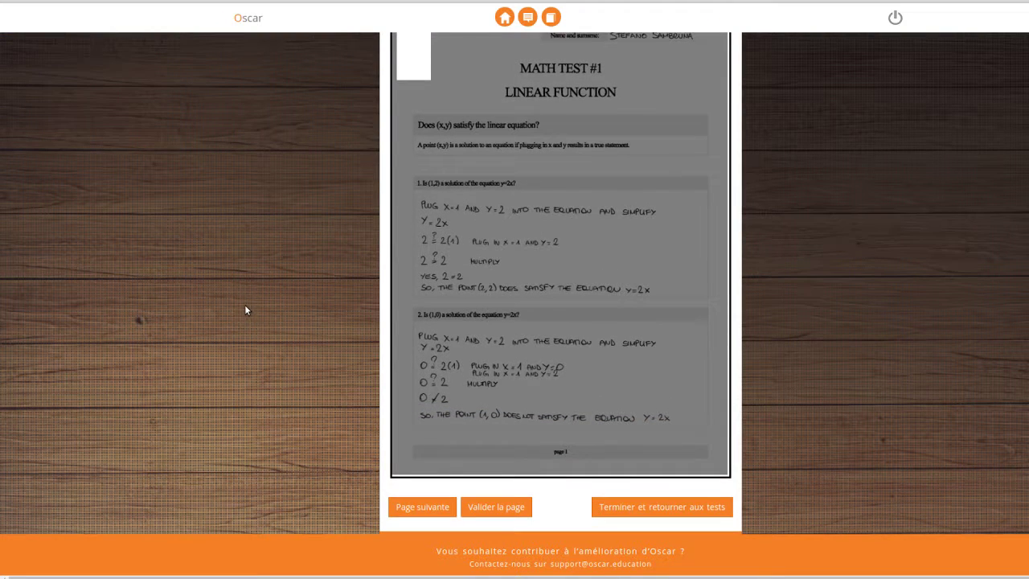
{"action": "scroll", "coordinate": [245, 305], "scroll_direction": "up", "scroll_amount": 2}
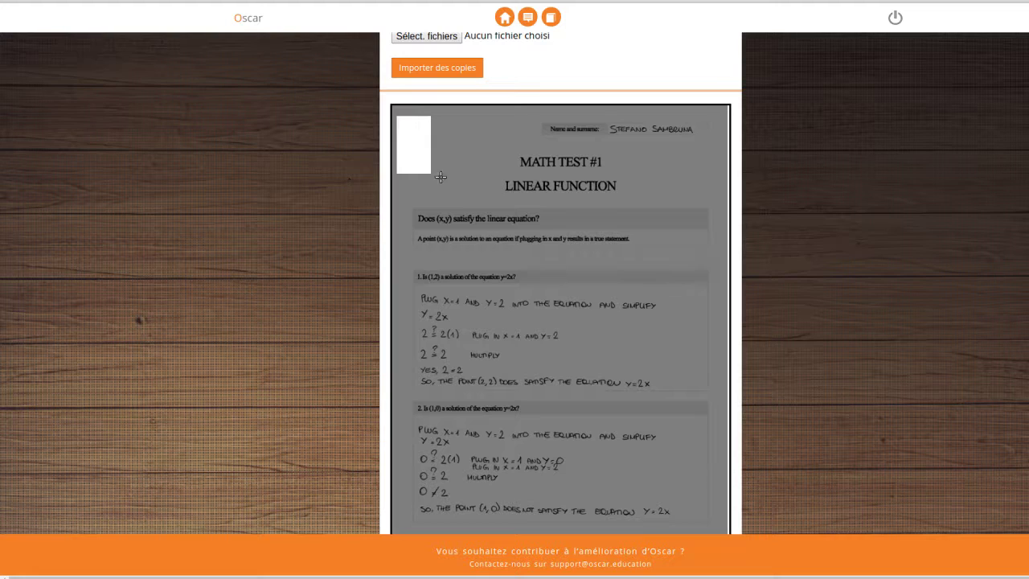
{"action": "scroll", "coordinate": [306, 352], "scroll_direction": "down", "scroll_amount": 1}
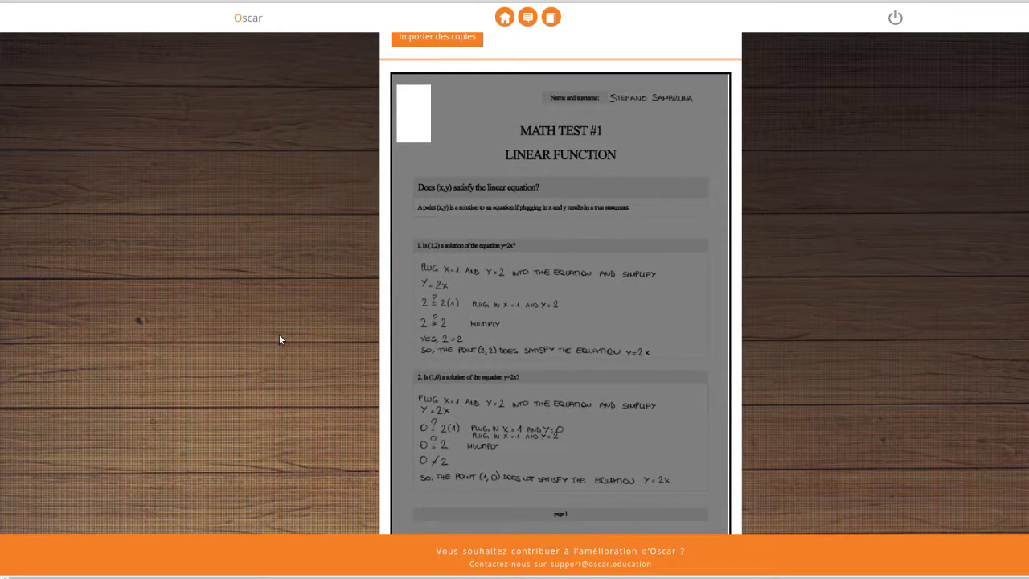
{"action": "scroll", "coordinate": [306, 304], "scroll_direction": "up", "scroll_amount": 2}
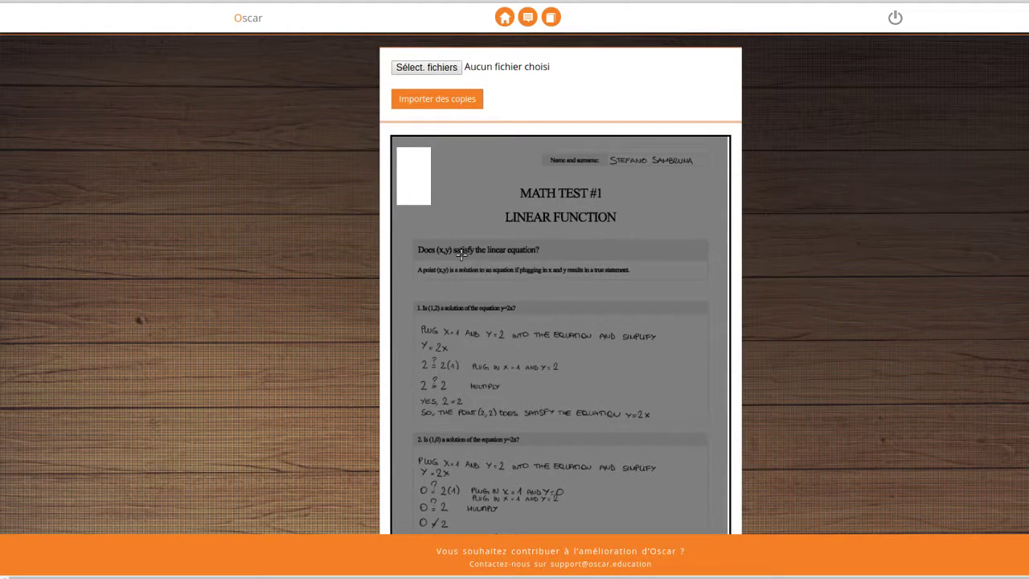
{"action": "left_click_drag", "start_coordinate": [414, 211], "coordinate": [708, 201]}
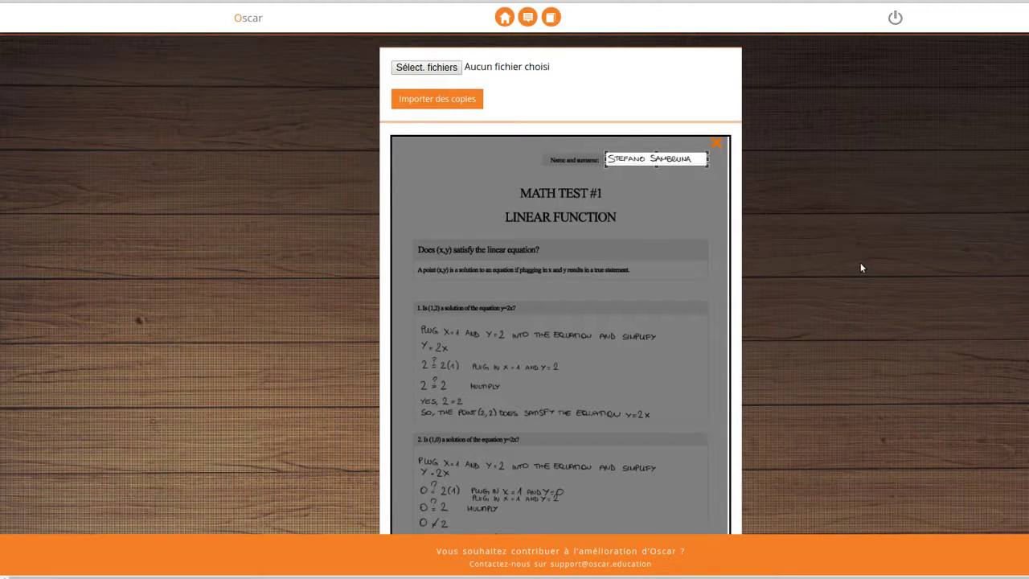
{"action": "scroll", "coordinate": [856, 258], "scroll_direction": "down", "scroll_amount": 2}
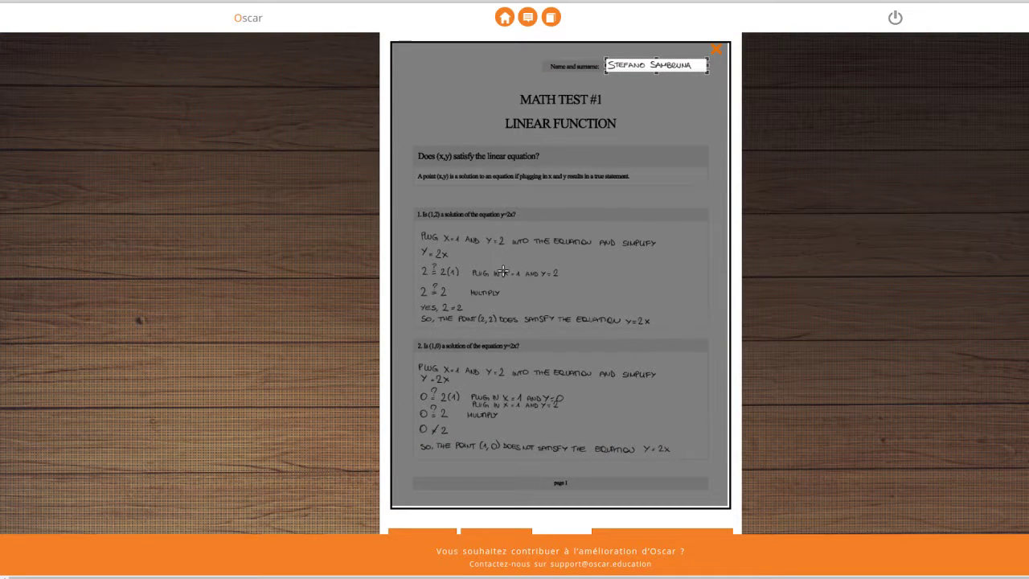
{"action": "left_click_drag", "start_coordinate": [411, 258], "coordinate": [708, 364]}
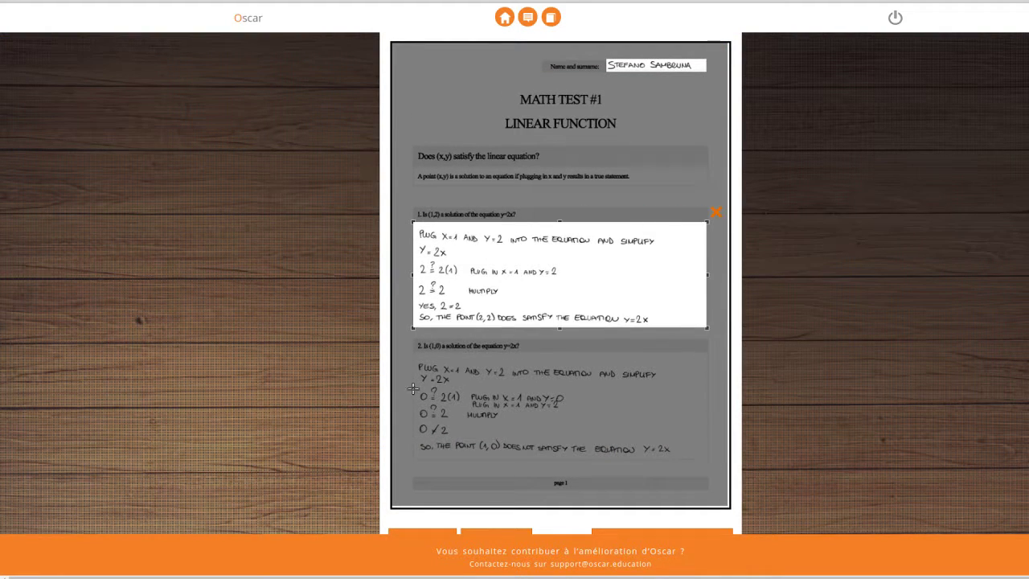
{"action": "left_click_drag", "start_coordinate": [412, 388], "coordinate": [706, 492]}
{"action": "scroll", "coordinate": [642, 445], "scroll_direction": "down", "scroll_amount": 2}
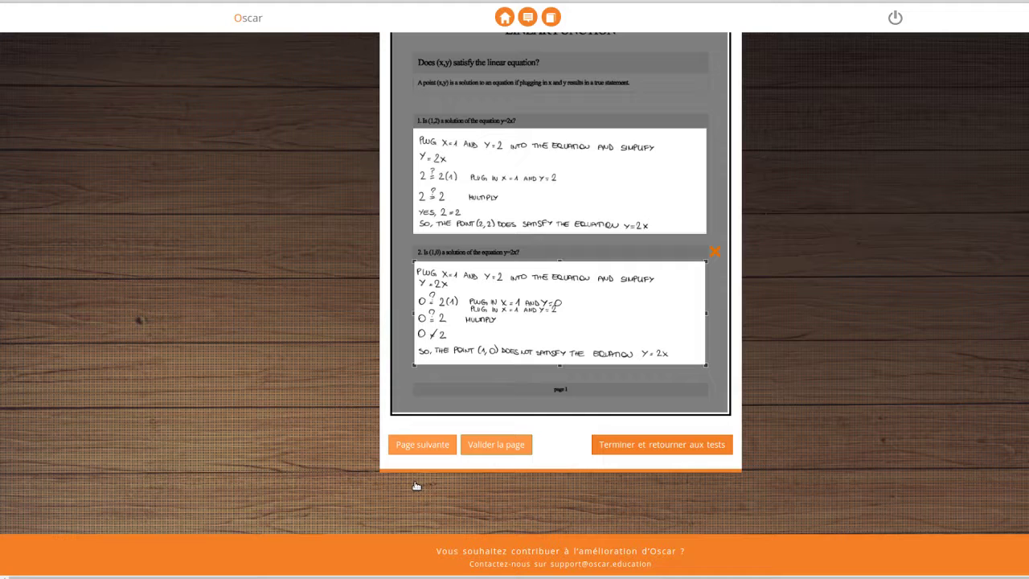
- Go to page 2 of the scanned test and mark the answer areas of questions 3, 4 and 5
{"action": "left_click", "coordinate": [420, 447]}
{"action": "scroll", "coordinate": [313, 402], "scroll_direction": "up", "scroll_amount": 3}
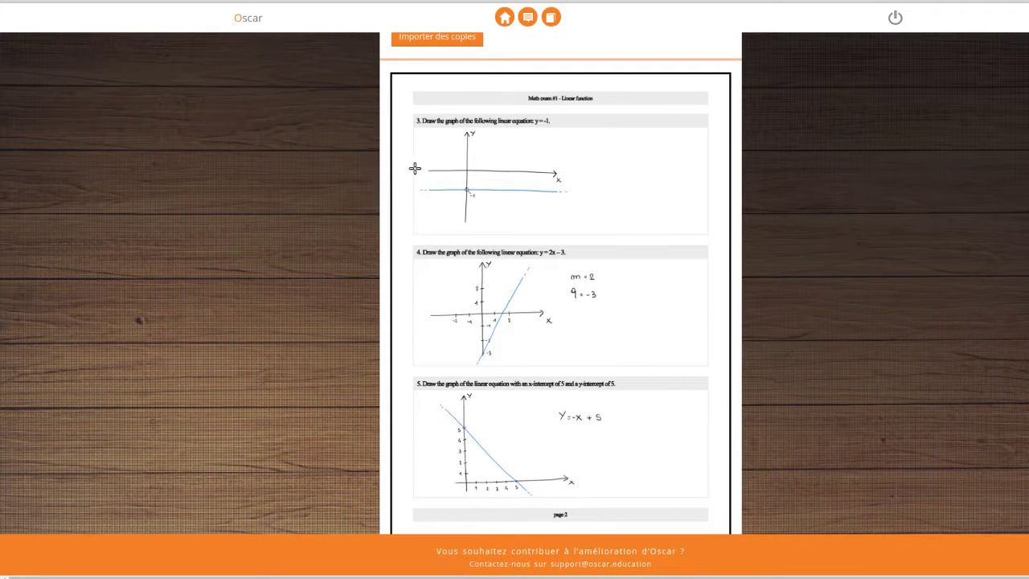
{"action": "left_click", "coordinate": [411, 164]}
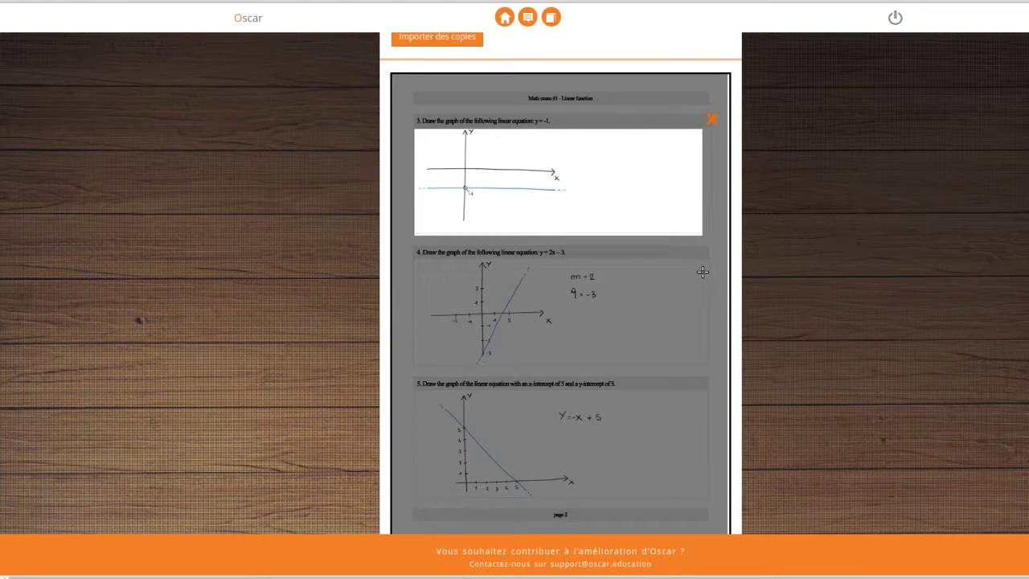
{"action": "scroll", "coordinate": [490, 219], "scroll_direction": "down", "scroll_amount": 2}
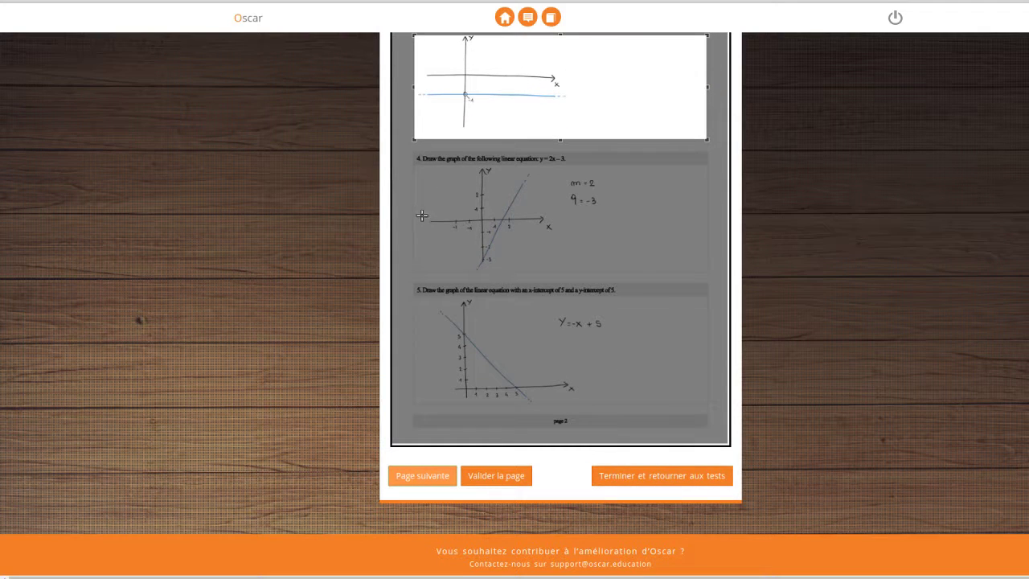
{"action": "left_click", "coordinate": [415, 202]}
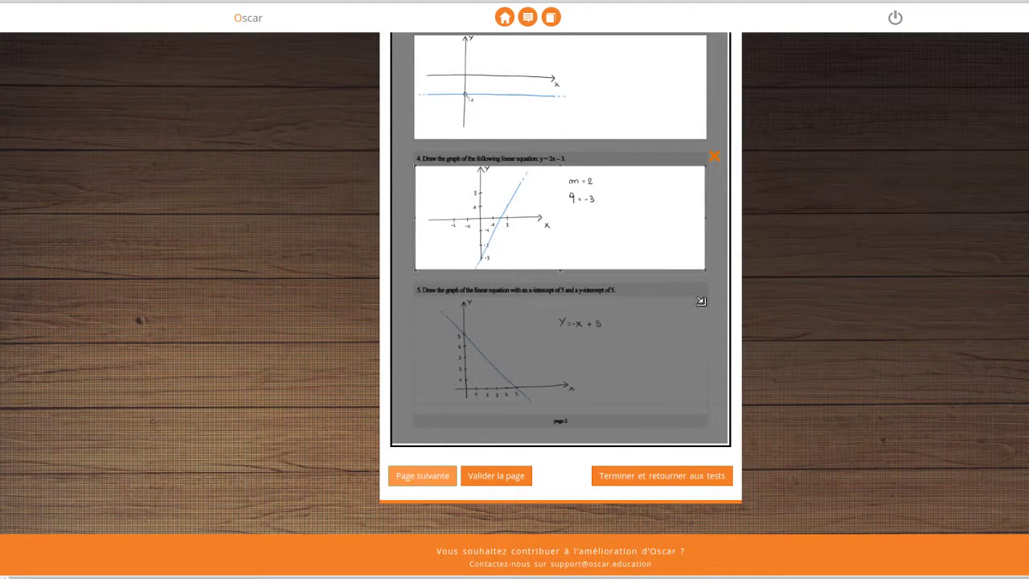
{"action": "left_click", "coordinate": [414, 333]}
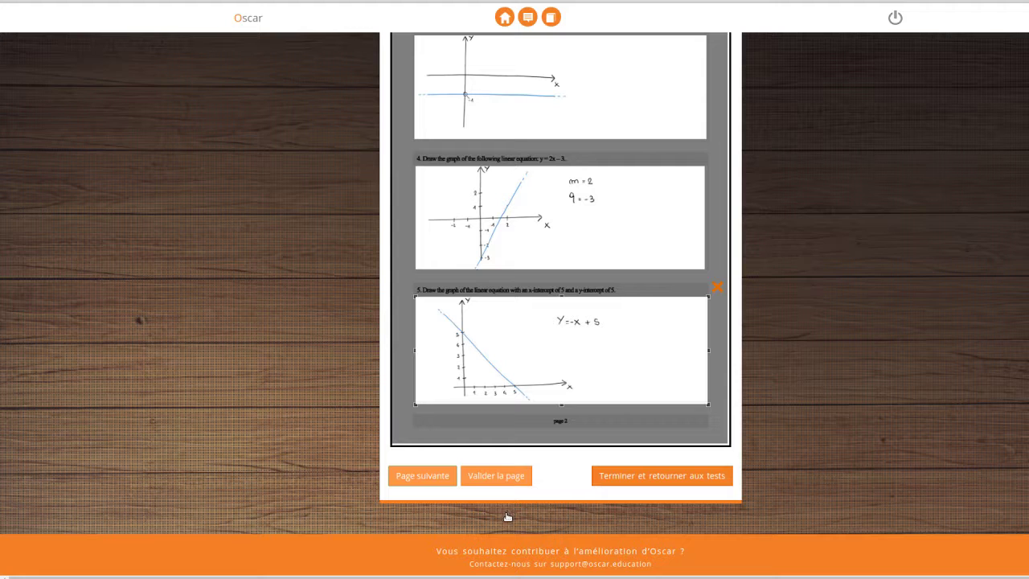
- Advance past page 2, finish the area marking and return to the class's test list
{"action": "left_click", "coordinate": [422, 476]}
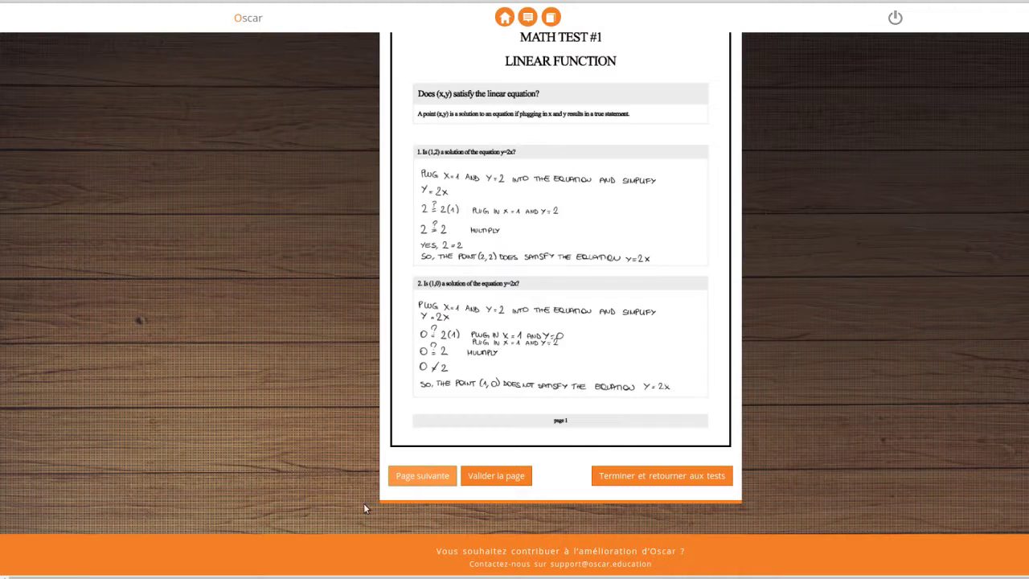
{"action": "scroll", "coordinate": [338, 490], "scroll_direction": "up", "scroll_amount": 1}
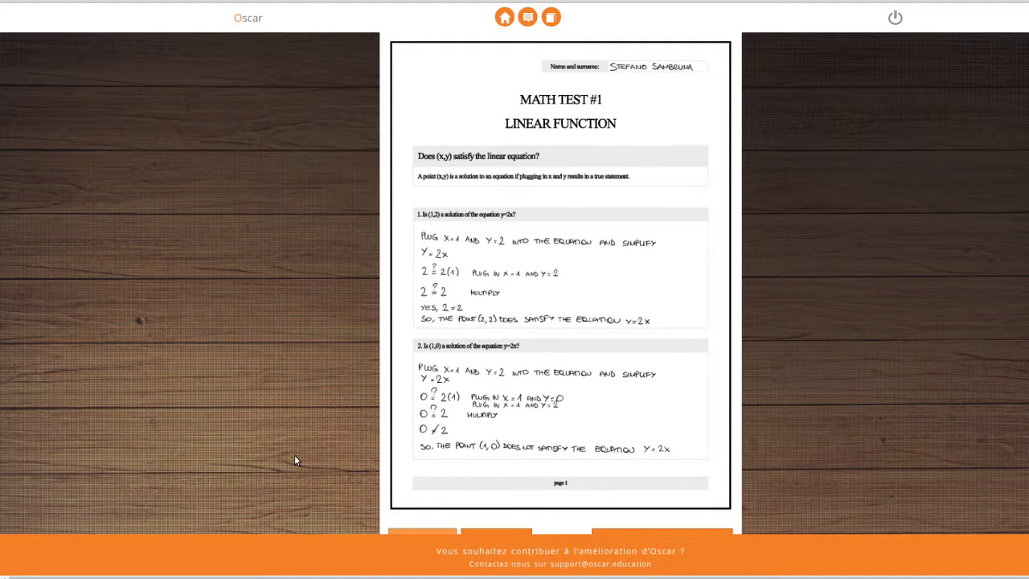
{"action": "scroll", "coordinate": [295, 411], "scroll_direction": "down", "scroll_amount": 2}
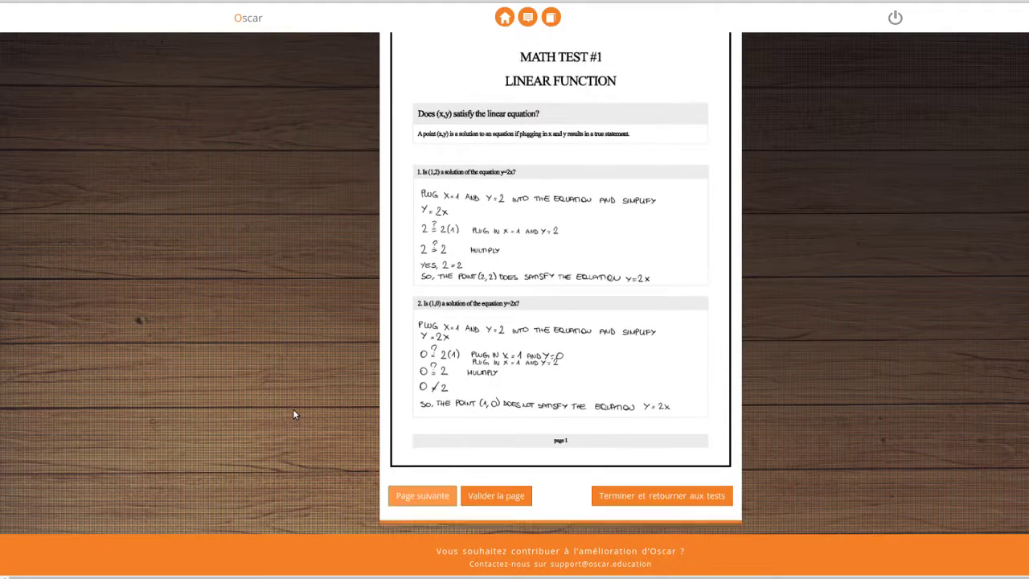
{"action": "scroll", "coordinate": [292, 466], "scroll_direction": "up", "scroll_amount": 1}
{"action": "scroll", "coordinate": [943, 429], "scroll_direction": "down", "scroll_amount": 1}
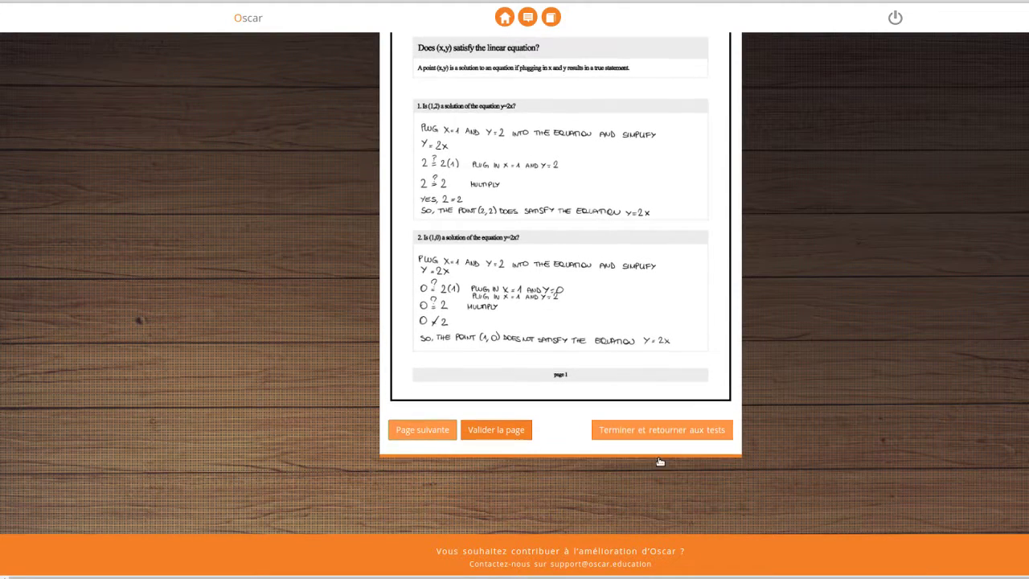
{"action": "left_click", "coordinate": [673, 473]}
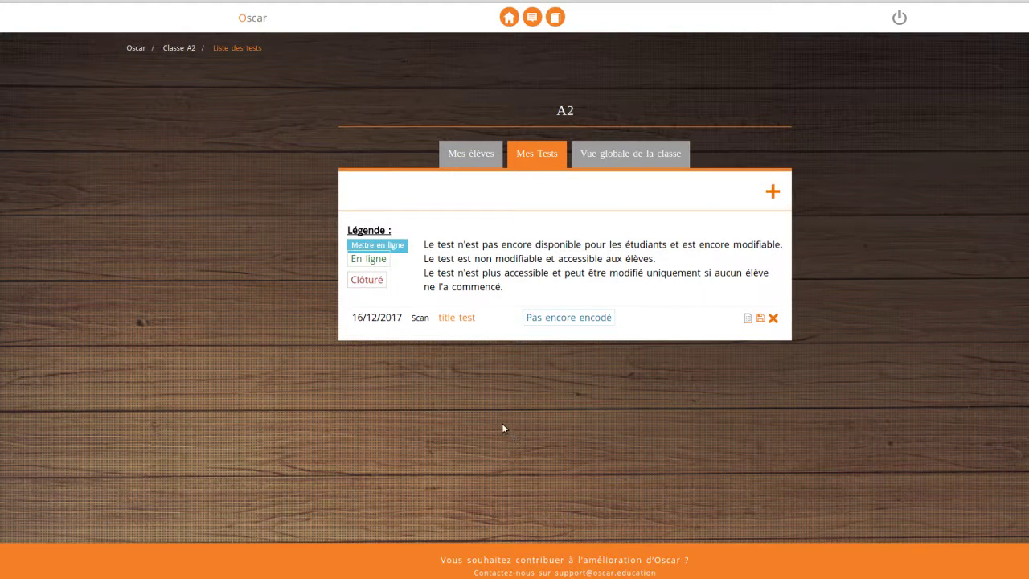
- Open the PDF of "title test" and look through its pages
{"action": "left_click", "coordinate": [759, 355]}
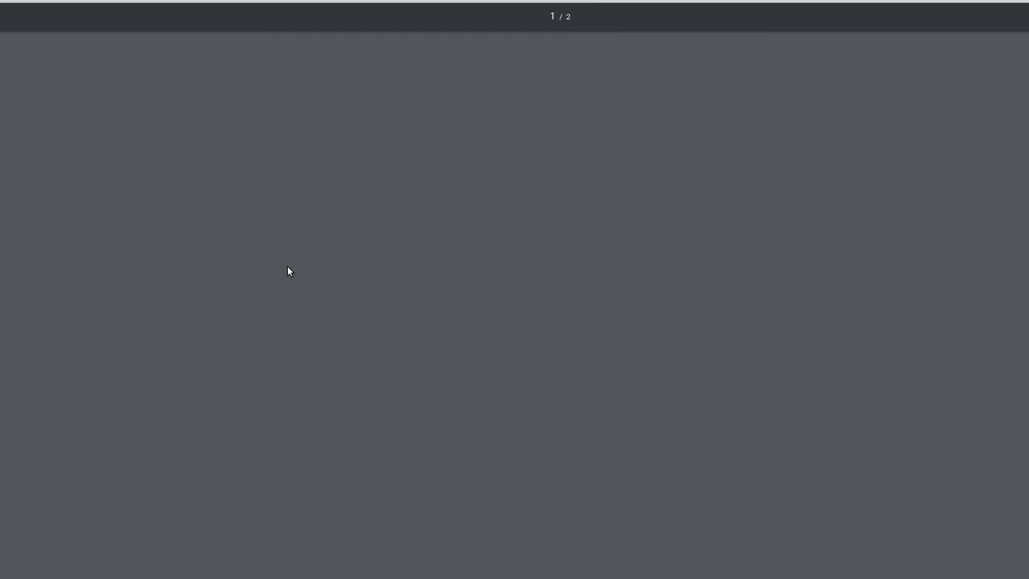
{"action": "scroll", "coordinate": [739, 241], "scroll_direction": "down", "scroll_amount": 1}
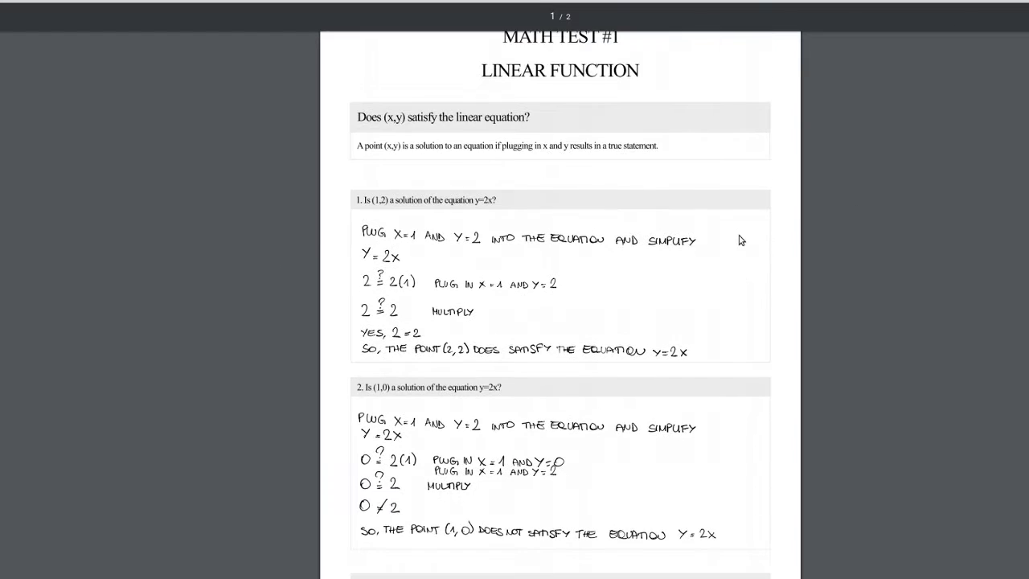
{"action": "scroll", "coordinate": [733, 244], "scroll_direction": "down", "scroll_amount": 10}
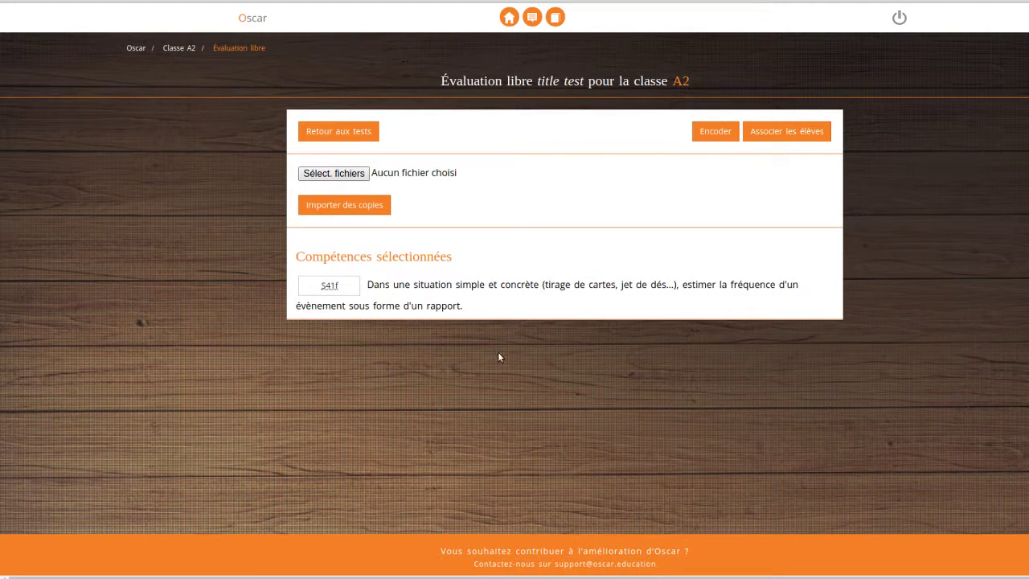
- Import the student copies from final test-2-3.pdf into the "title test" evaluation
{"action": "left_click", "coordinate": [307, 198]}
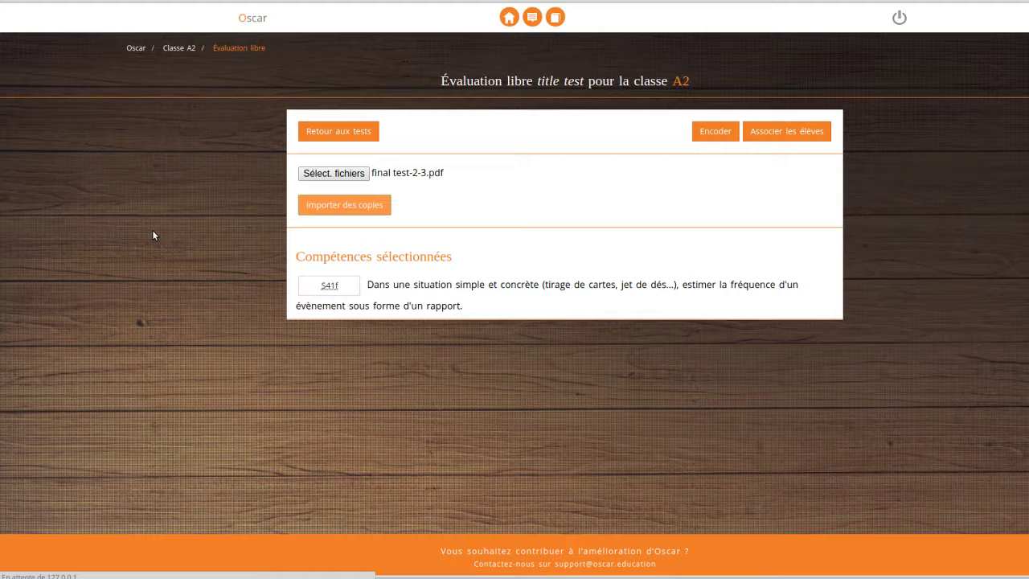
- Open the student answer to question 1, mark it wrong with the comment "annotation", validate it and return to the test
{"action": "scroll", "coordinate": [159, 245], "scroll_direction": "down", "scroll_amount": 3}
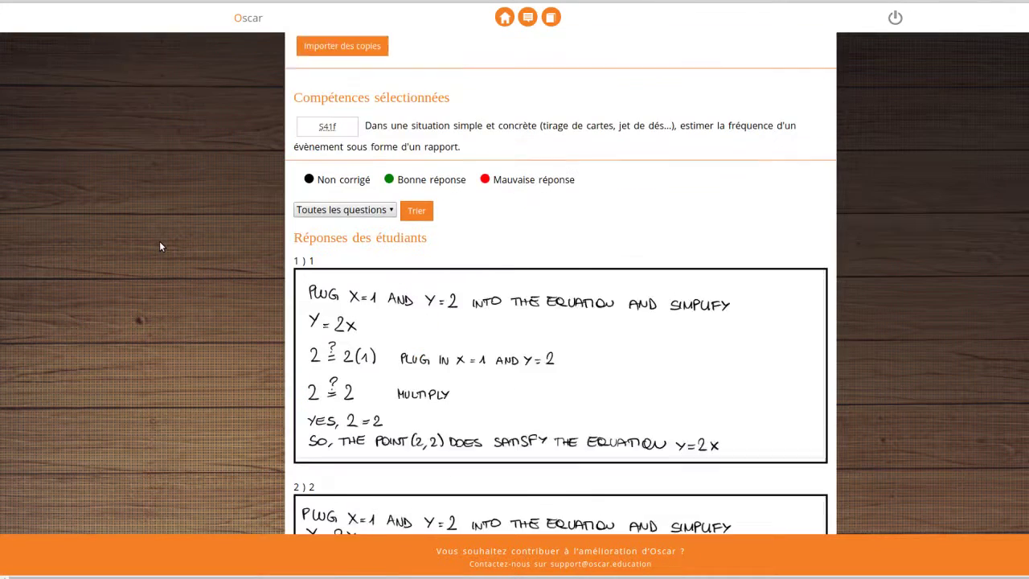
{"action": "scroll", "coordinate": [159, 241], "scroll_direction": "down", "scroll_amount": 1}
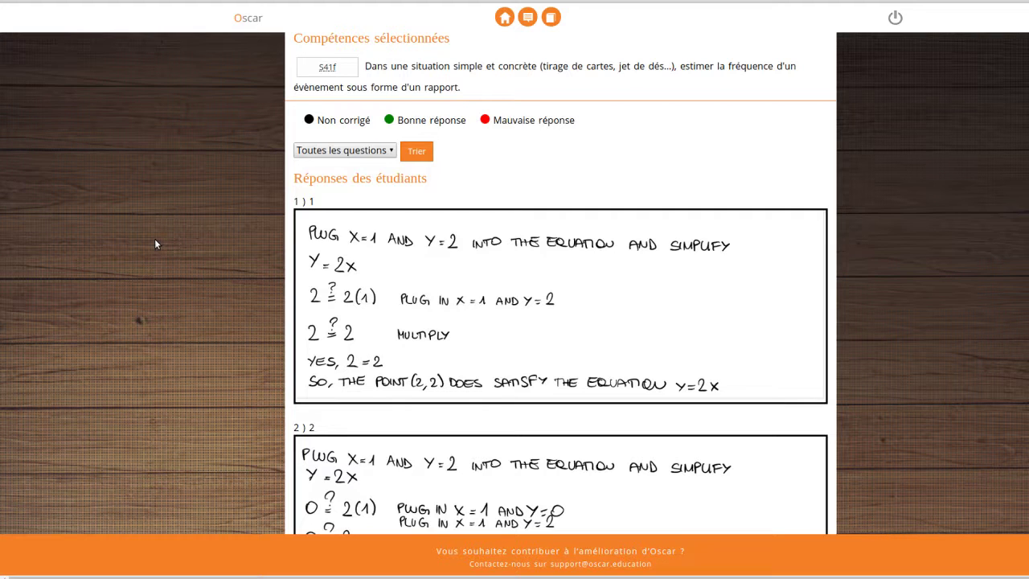
{"action": "left_click", "coordinate": [428, 352]}
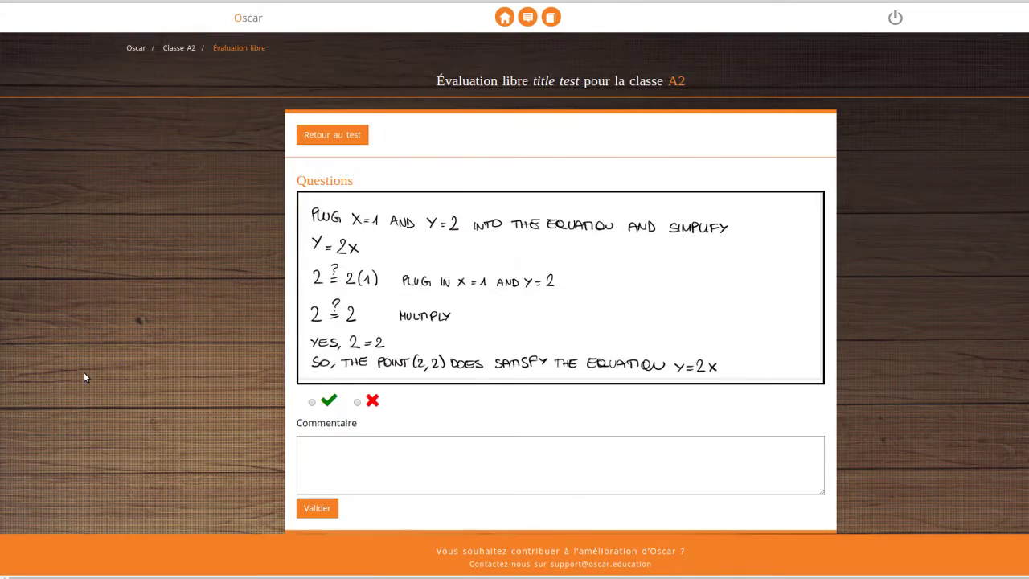
{"action": "left_click", "coordinate": [357, 401]}
{"action": "scroll", "coordinate": [357, 401], "scroll_direction": "down", "scroll_amount": 1}
{"action": "left_click", "coordinate": [362, 402]}
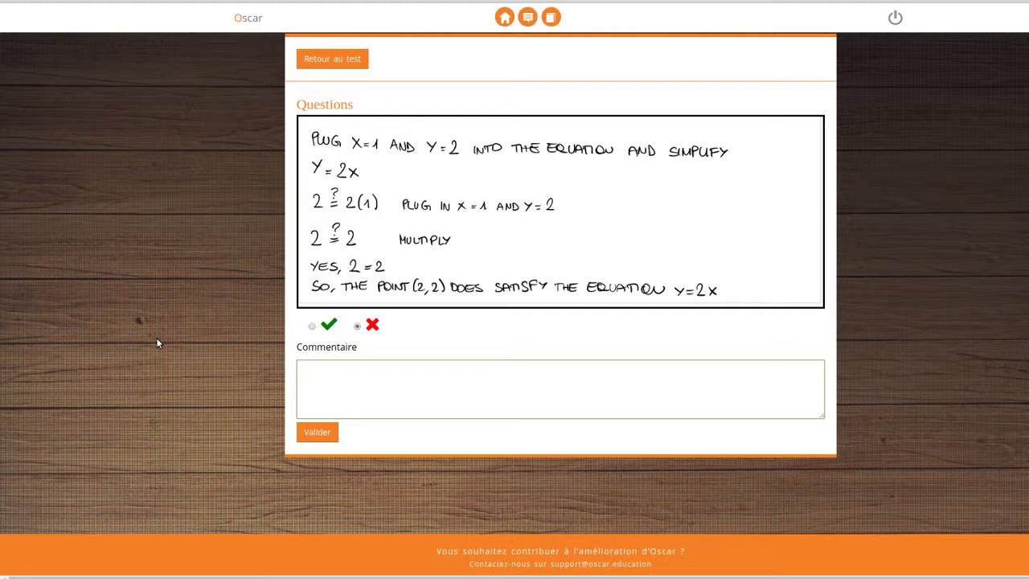
{"action": "type", "text": "annotation"}
{"action": "left_click", "coordinate": [317, 432]}
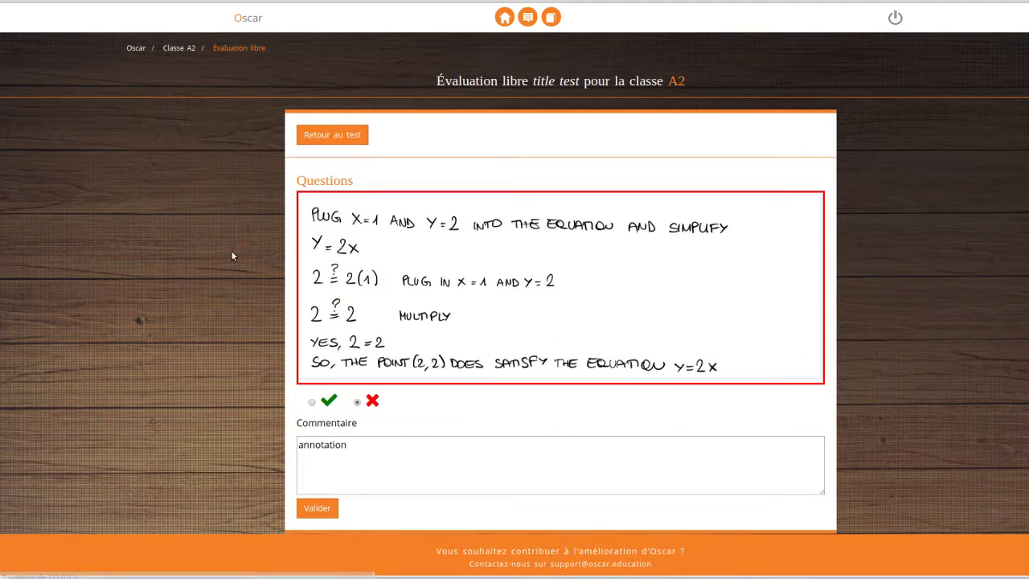
{"action": "left_click", "coordinate": [336, 137]}
- Associate the imported copy with the class student whose name matches the handwritten one
{"action": "scroll", "coordinate": [137, 281], "scroll_direction": "down", "scroll_amount": 3}
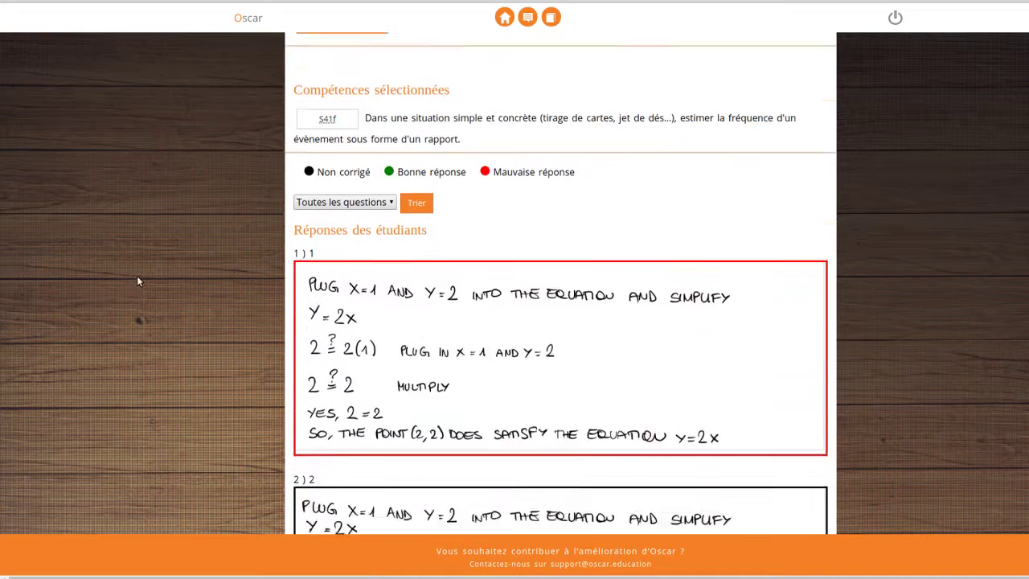
{"action": "scroll", "coordinate": [138, 279], "scroll_direction": "up", "scroll_amount": 2}
{"action": "scroll", "coordinate": [141, 285], "scroll_direction": "up", "scroll_amount": 1}
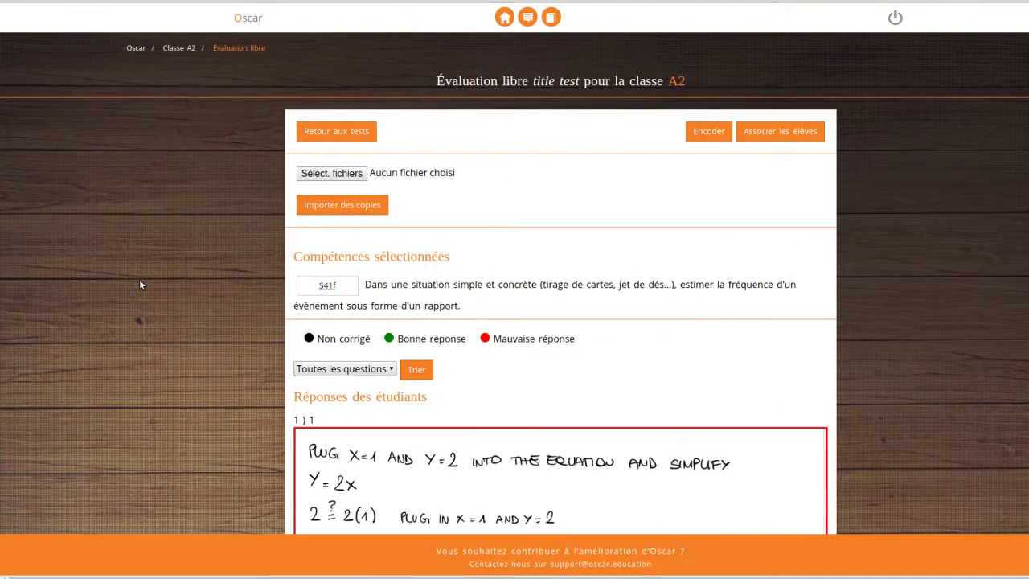
{"action": "scroll", "coordinate": [801, 256], "scroll_direction": "down", "scroll_amount": 3}
{"action": "scroll", "coordinate": [972, 365], "scroll_direction": "down", "scroll_amount": 2}
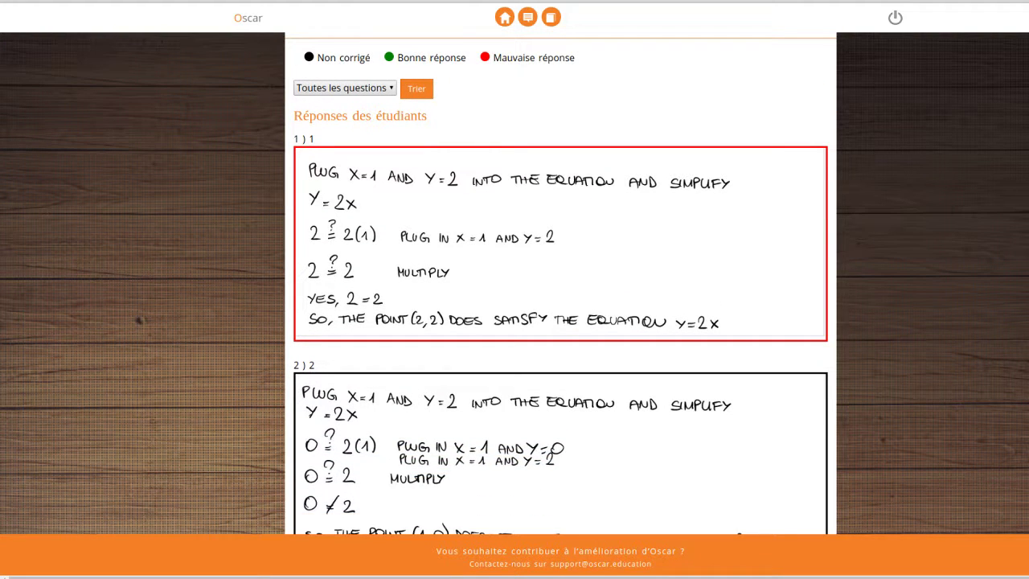
{"action": "scroll", "coordinate": [514, 289], "scroll_direction": "up", "scroll_amount": 4}
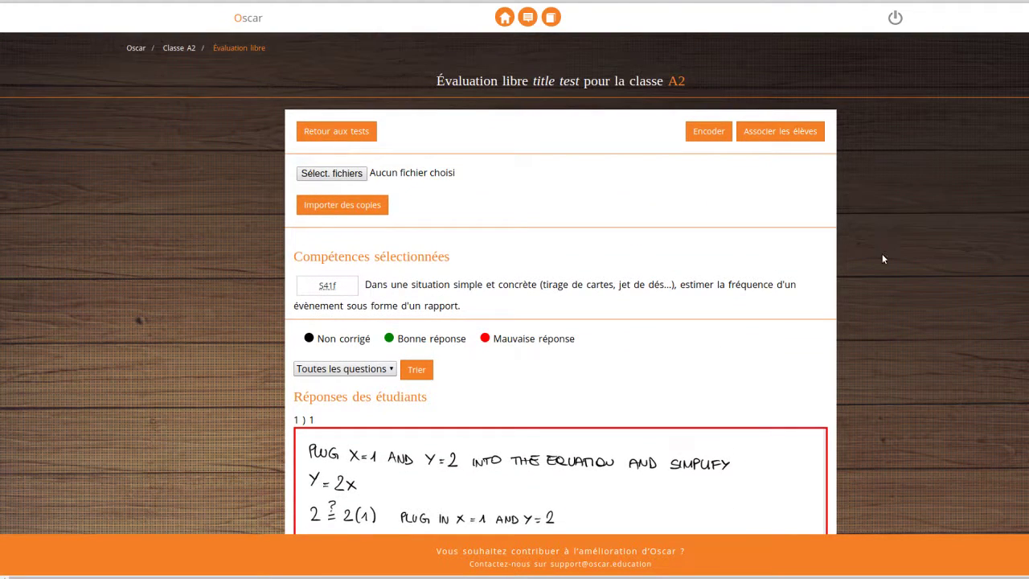
{"action": "left_click", "coordinate": [780, 131]}
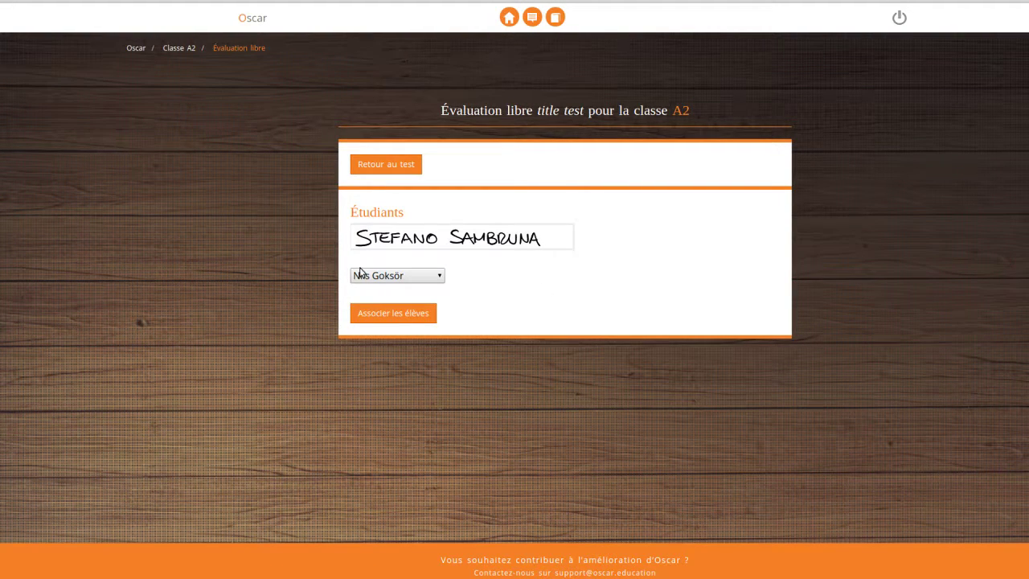
{"action": "left_click", "coordinate": [412, 314]}
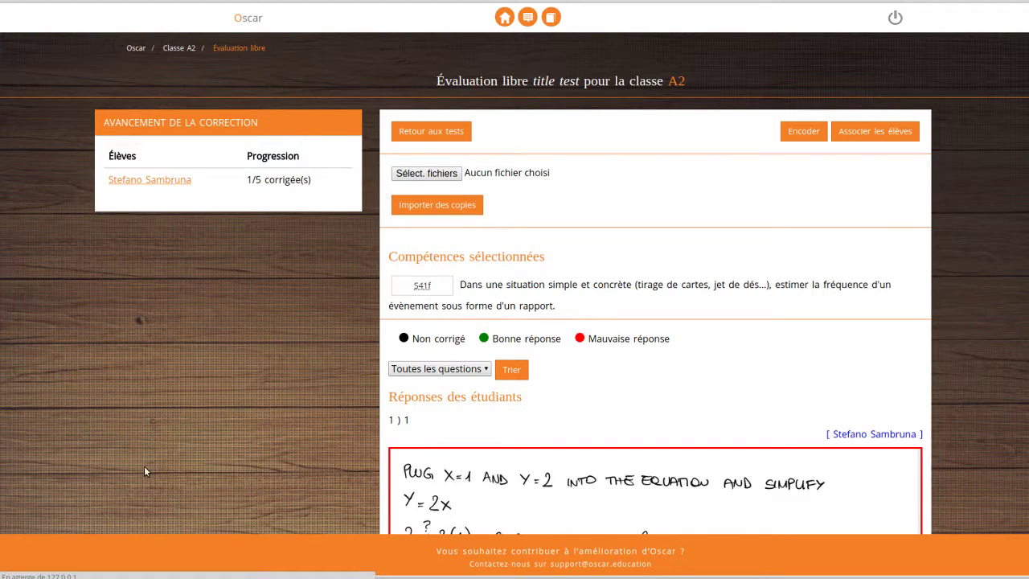
- Open the student's copy, mark answers 2 and 4 wrong and answers 3 and 5 correct, and validate the corrections
{"action": "scroll", "coordinate": [129, 310], "scroll_direction": "down", "scroll_amount": 1}
{"action": "scroll", "coordinate": [137, 313], "scroll_direction": "down", "scroll_amount": 5}
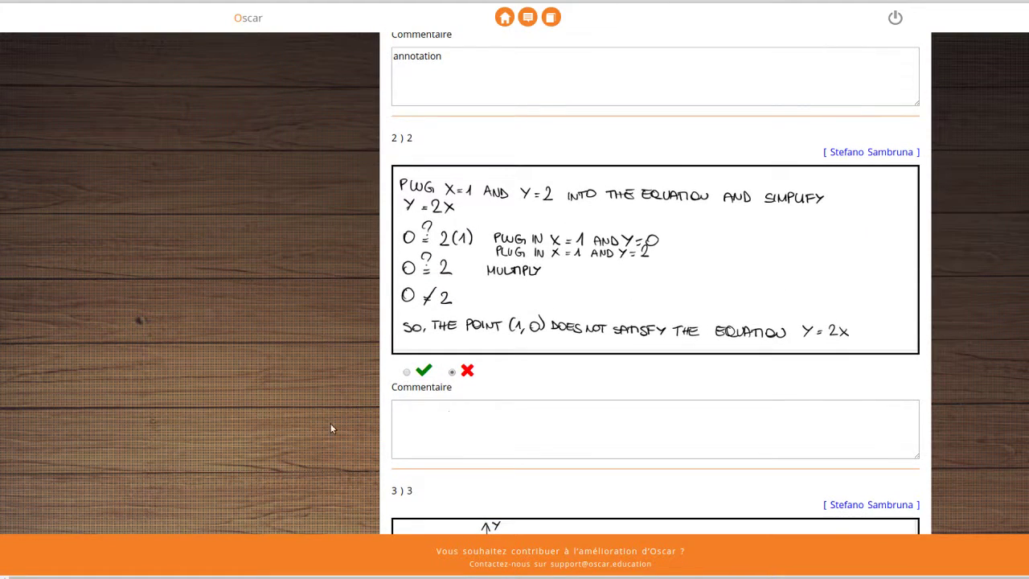
{"action": "scroll", "coordinate": [330, 428], "scroll_direction": "down", "scroll_amount": 4}
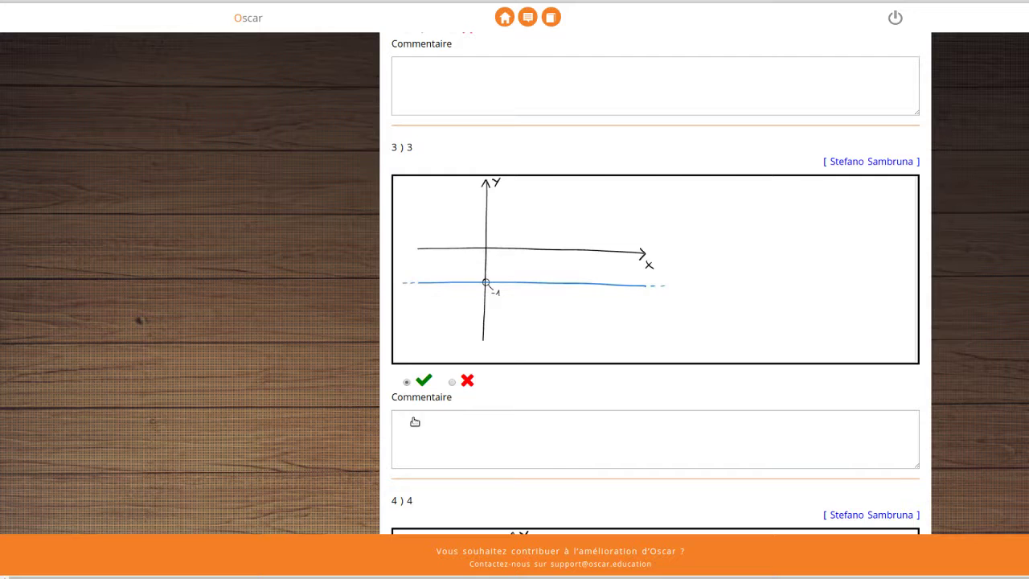
{"action": "scroll", "coordinate": [415, 422], "scroll_direction": "down", "scroll_amount": 4}
{"action": "left_click", "coordinate": [467, 459]}
{"action": "scroll", "coordinate": [402, 451], "scroll_direction": "down", "scroll_amount": 1}
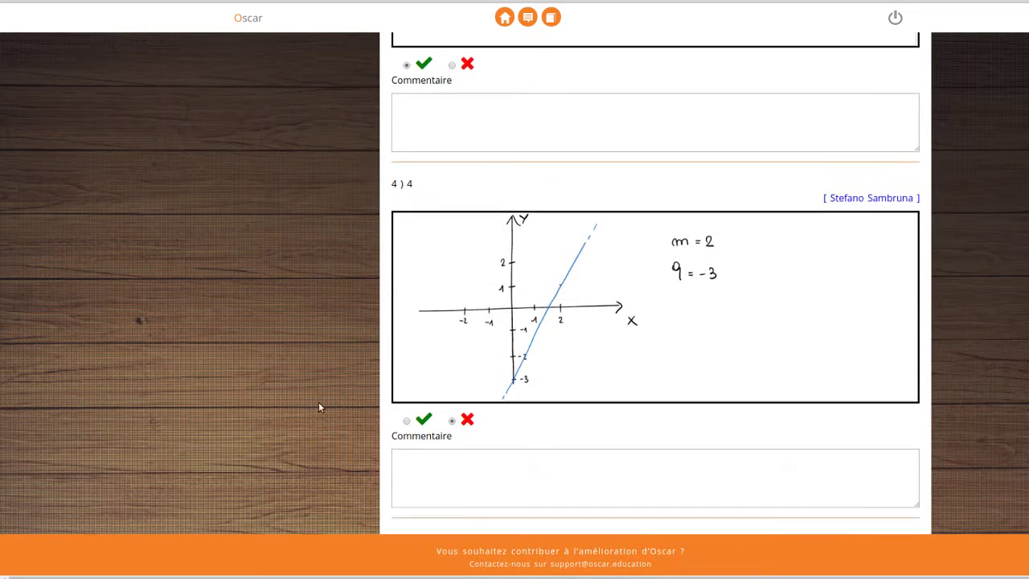
{"action": "scroll", "coordinate": [319, 408], "scroll_direction": "down", "scroll_amount": 5}
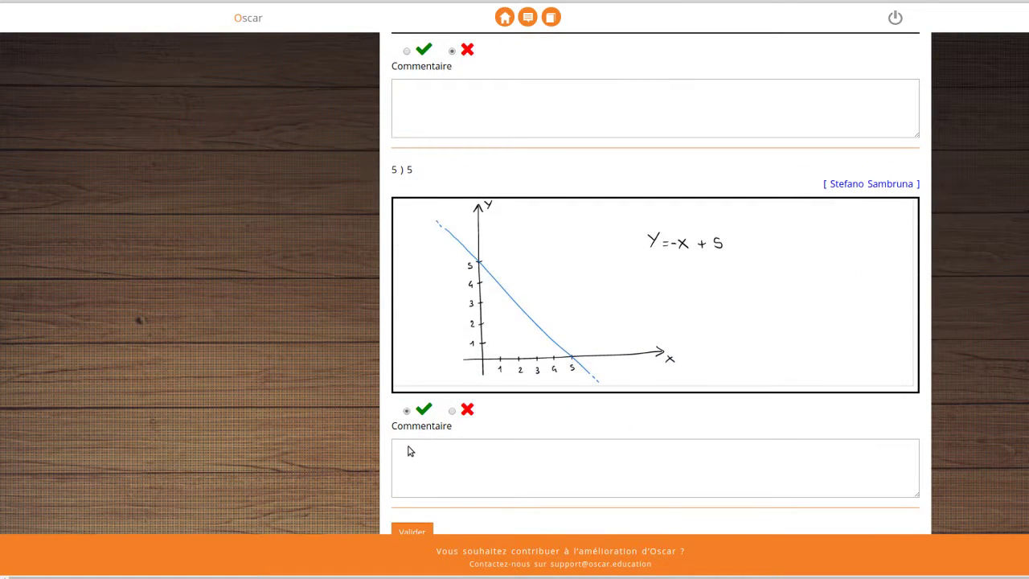
{"action": "scroll", "coordinate": [299, 450], "scroll_direction": "down", "scroll_amount": 1}
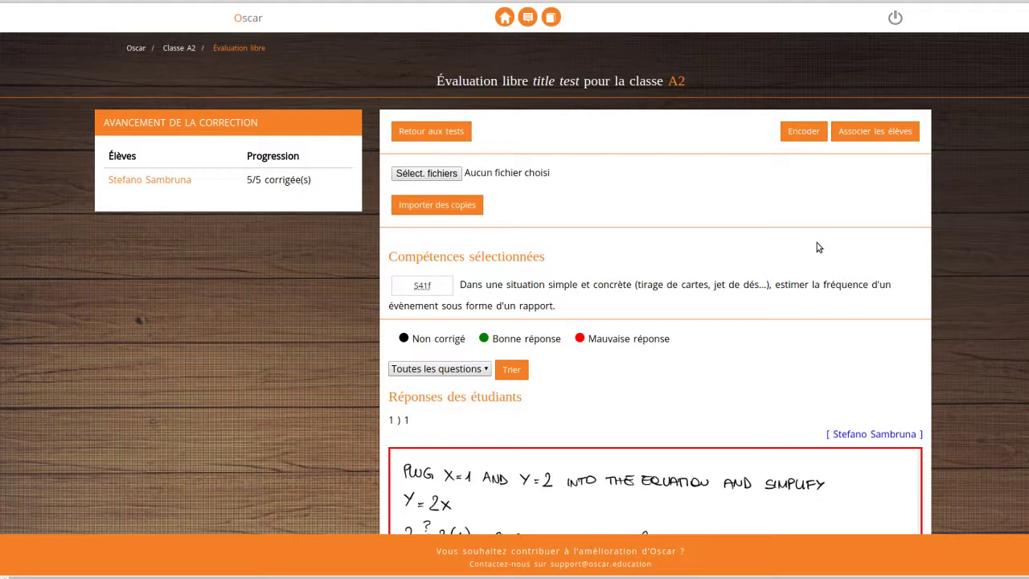
- Encode skill S41f as "non acquise" for the student and validate the evaluation results
{"action": "left_click", "coordinate": [805, 171]}
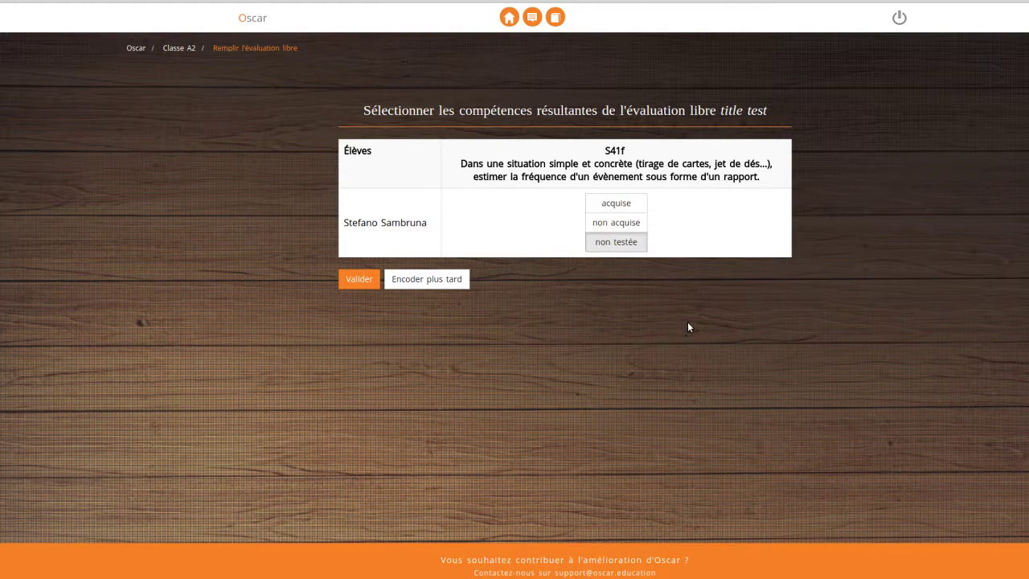
{"action": "left_click", "coordinate": [618, 224]}
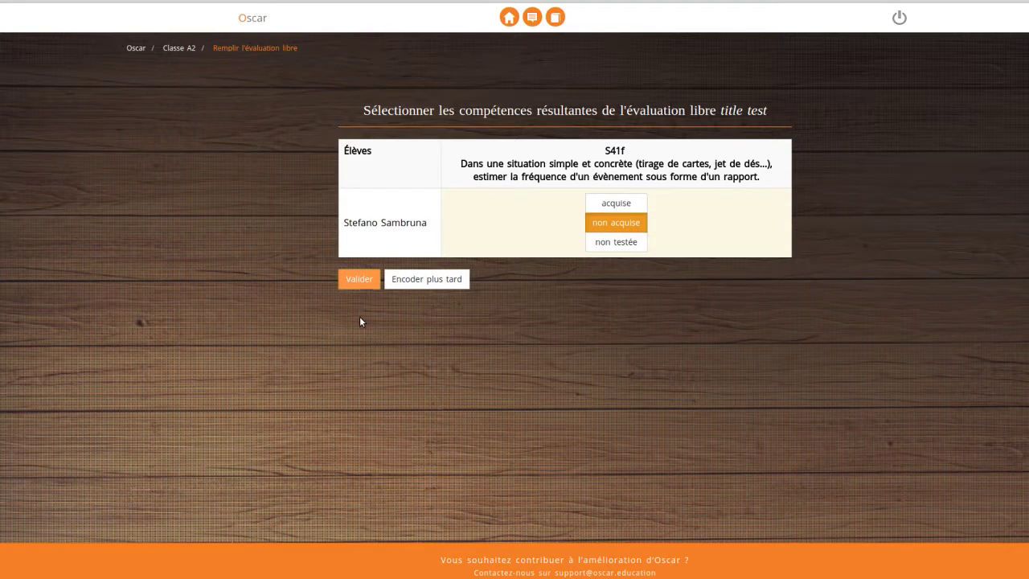
{"action": "left_click", "coordinate": [359, 279]}
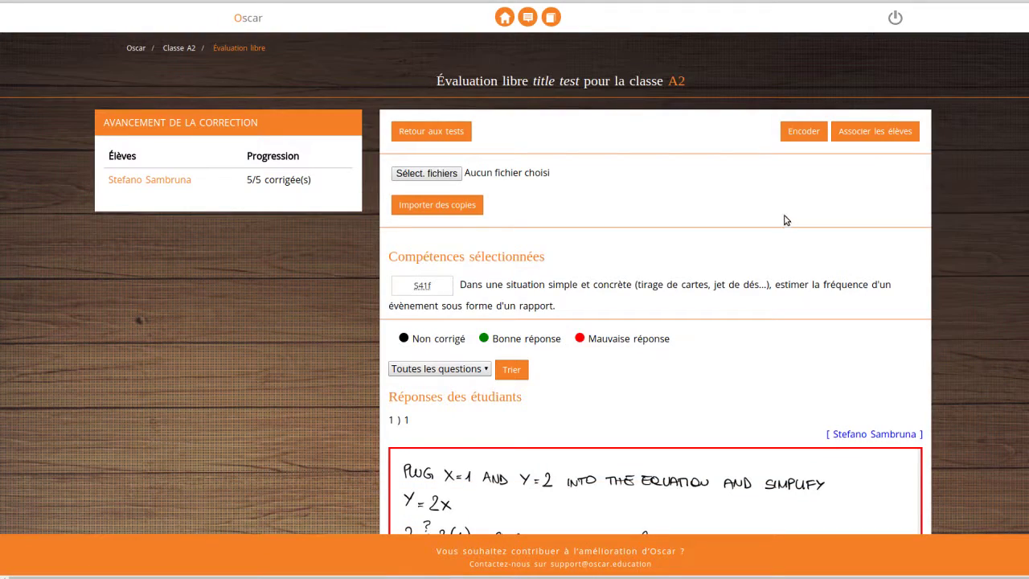
- Look through the corrected answers, open answer 4, add the comment "modify annotation" and validate it
{"action": "scroll", "coordinate": [655, 321], "scroll_direction": "down", "scroll_amount": 3}
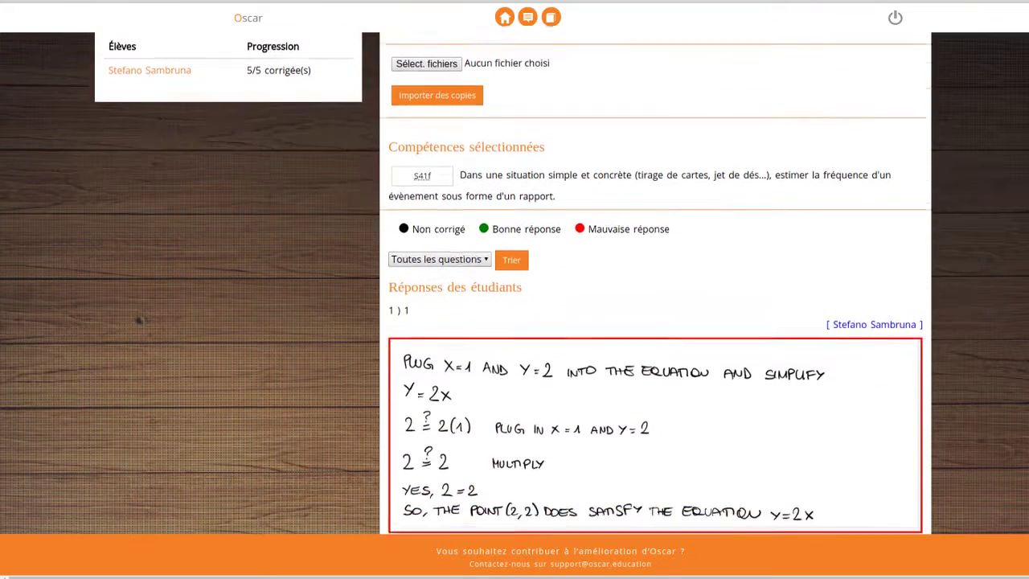
{"action": "scroll", "coordinate": [655, 321], "scroll_direction": "up", "scroll_amount": 1}
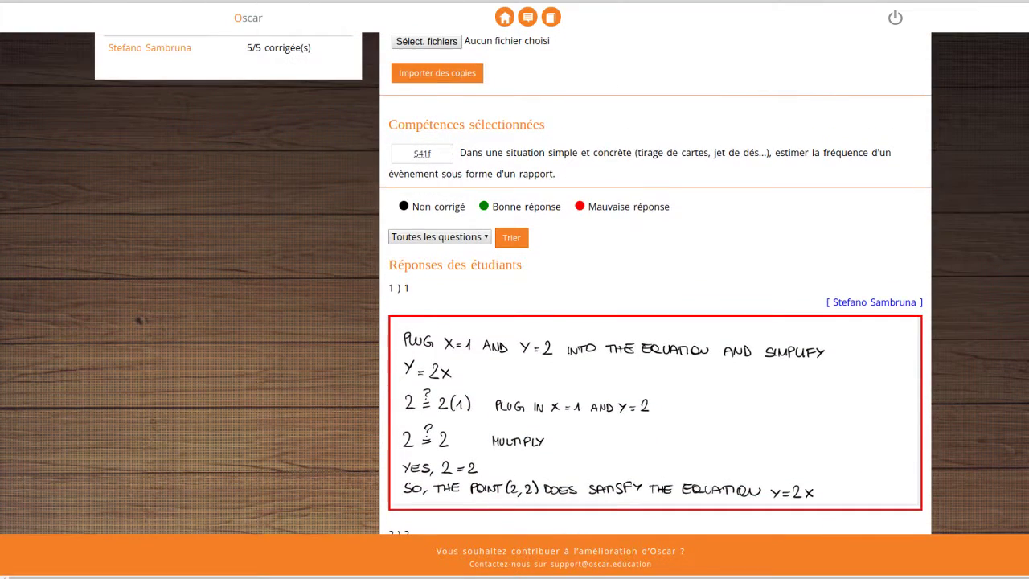
{"action": "scroll", "coordinate": [655, 322], "scroll_direction": "down", "scroll_amount": 3}
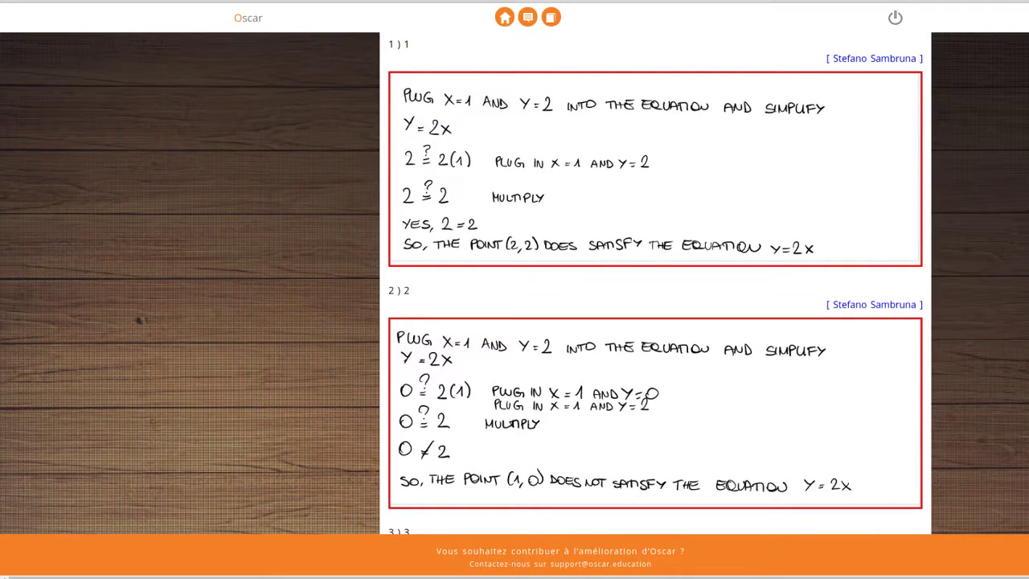
{"action": "scroll", "coordinate": [655, 322], "scroll_direction": "down", "scroll_amount": 4}
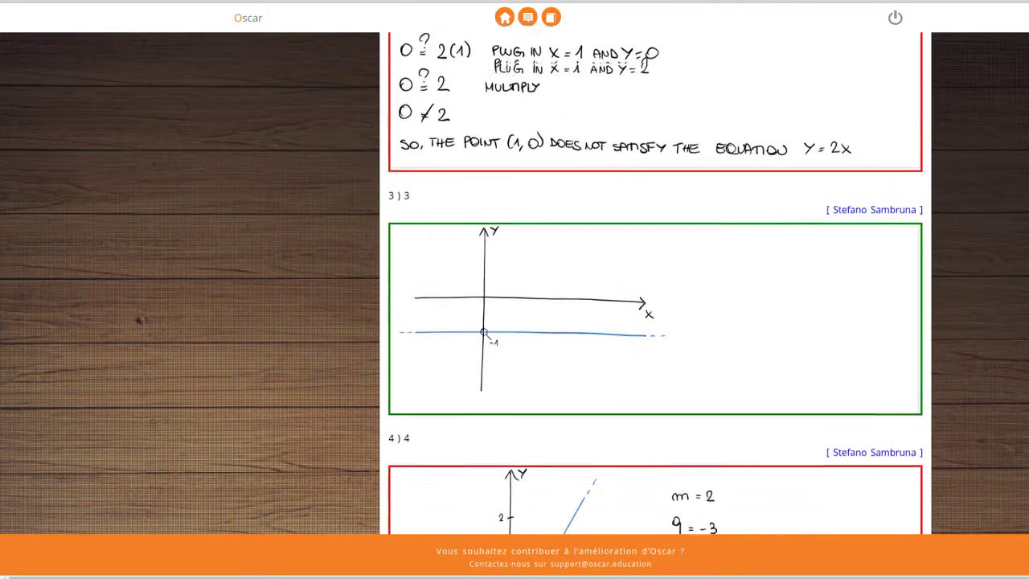
{"action": "scroll", "coordinate": [656, 321], "scroll_direction": "down", "scroll_amount": 3}
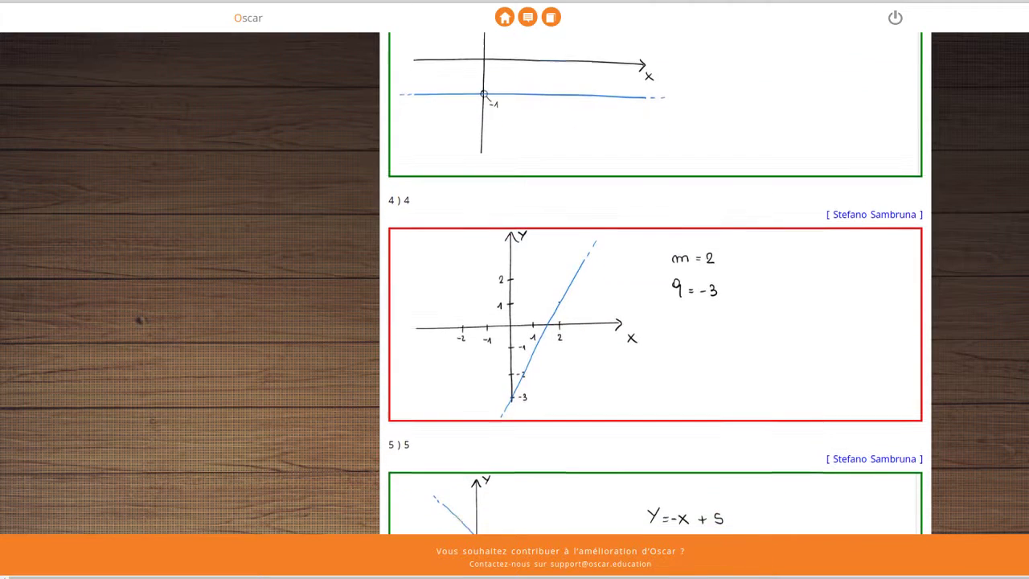
{"action": "scroll", "coordinate": [938, 452], "scroll_direction": "down", "scroll_amount": 3}
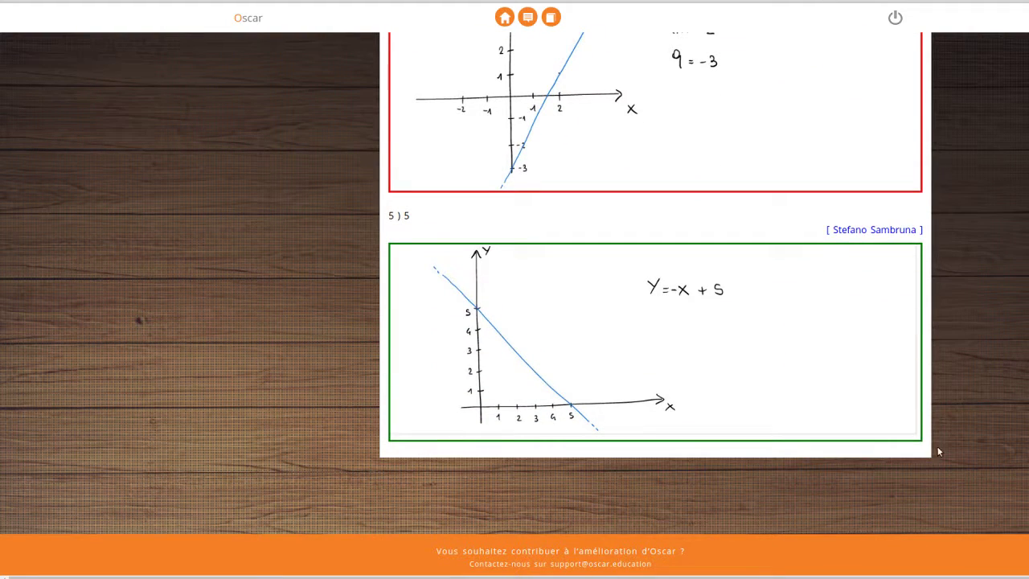
{"action": "scroll", "coordinate": [939, 452], "scroll_direction": "up", "scroll_amount": 2}
{"action": "left_click", "coordinate": [611, 261]}
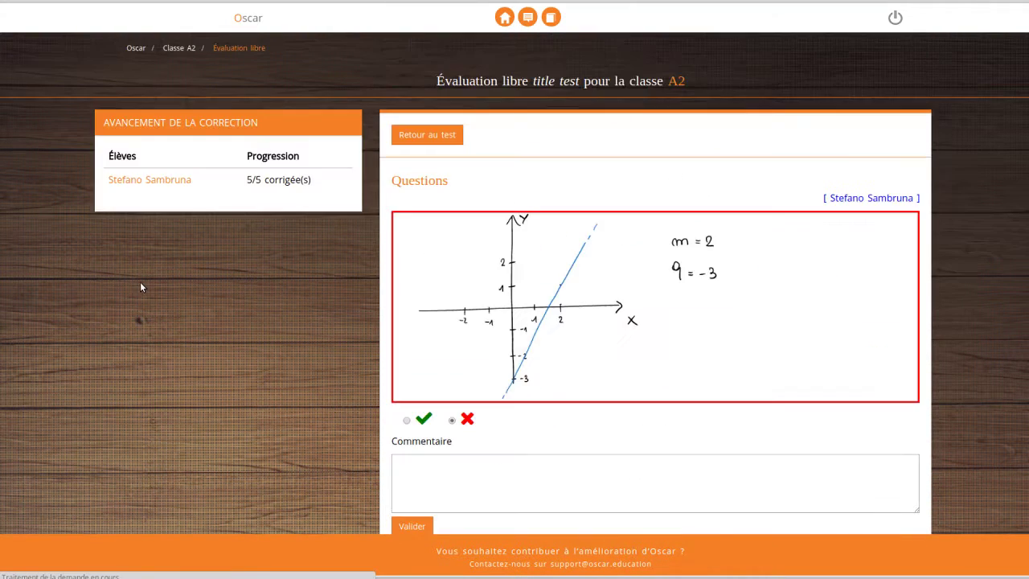
{"action": "scroll", "coordinate": [198, 354], "scroll_direction": "down", "scroll_amount": 1}
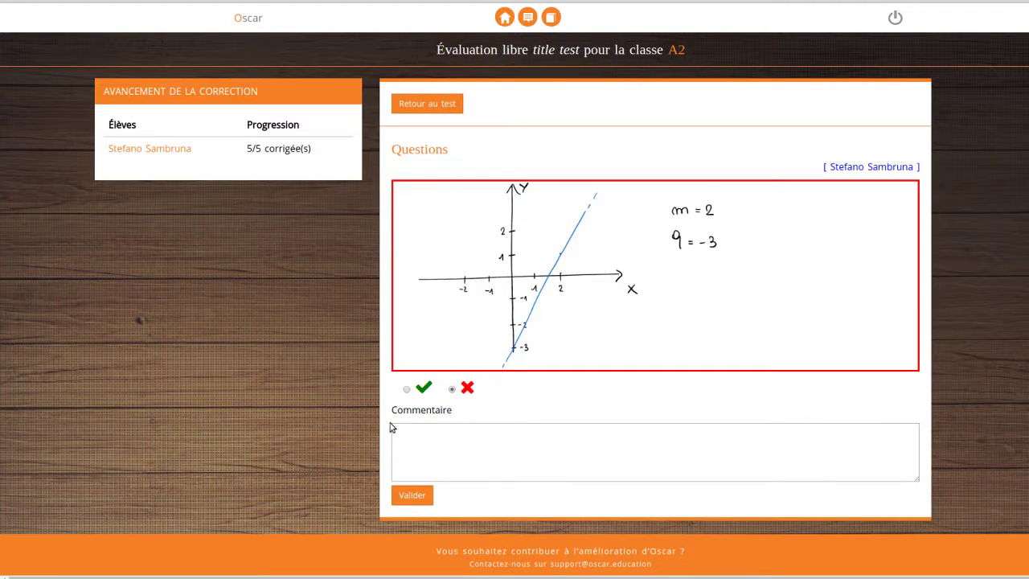
{"action": "left_click", "coordinate": [486, 479]}
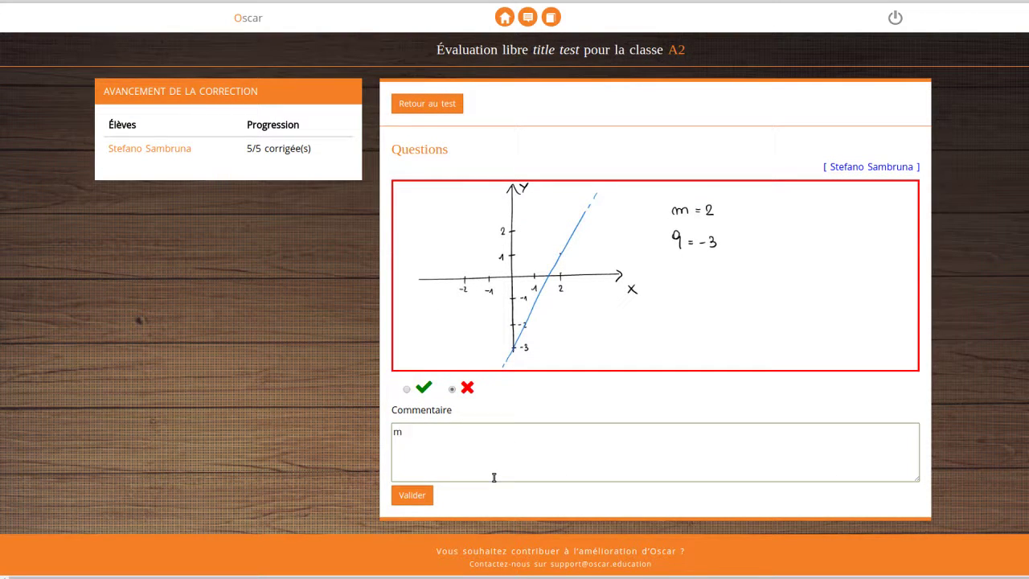
{"action": "type", "text": "modify annotation"}
{"action": "left_click", "coordinate": [413, 496]}
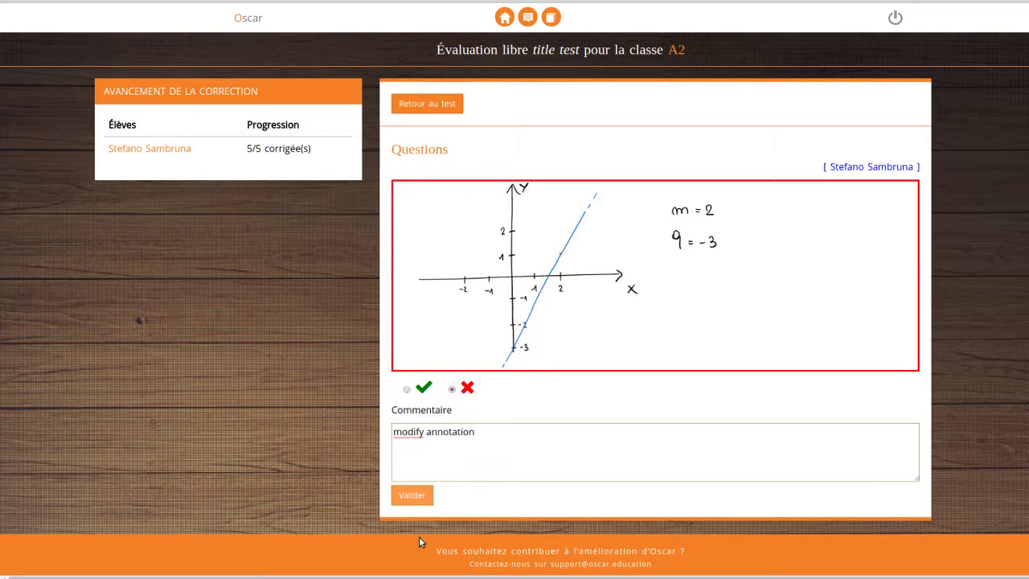